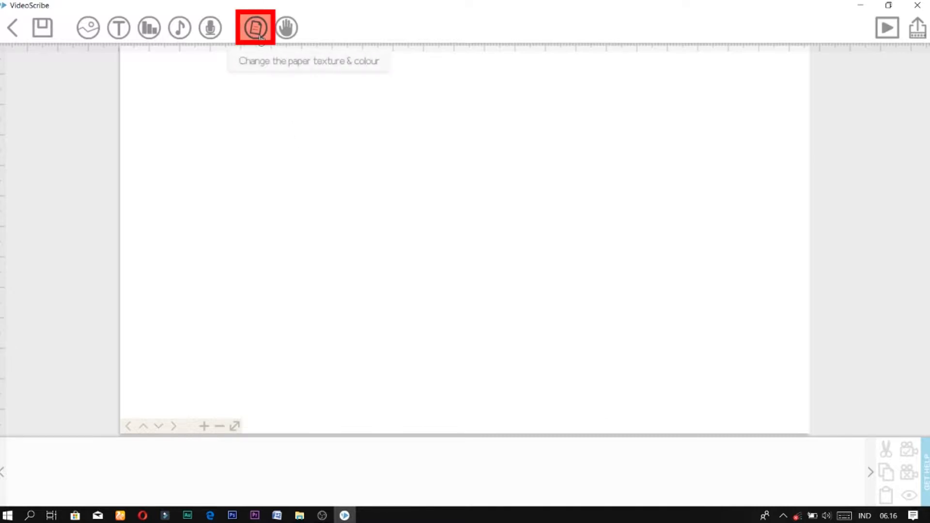
Try out the light creased, dark grainy and fine-grained grey paper textures as the canvas background.
left_click(260, 37)
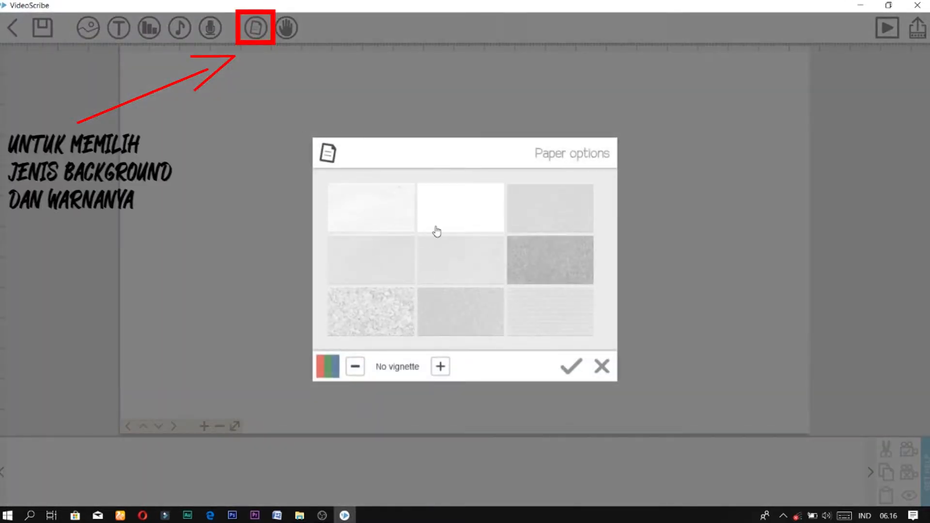
left_click(376, 212)
left_click(255, 28)
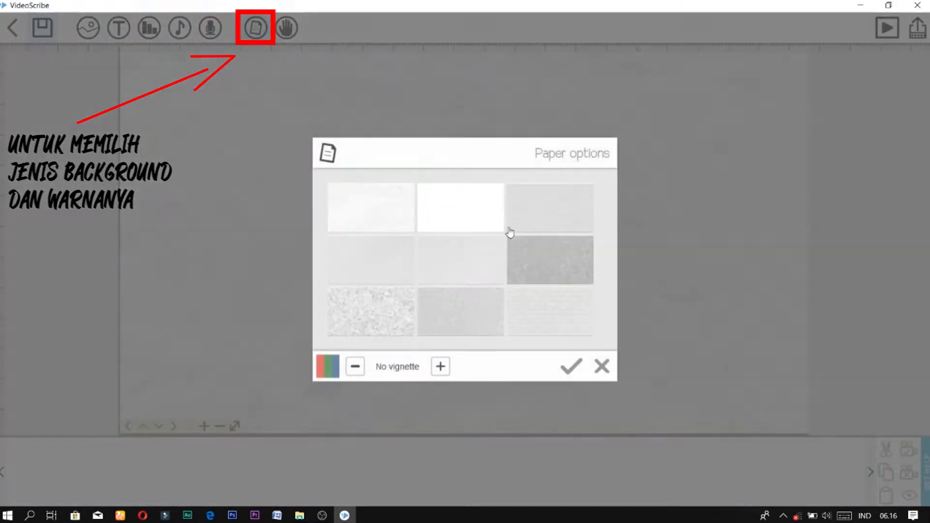
left_click(556, 277)
left_click(255, 28)
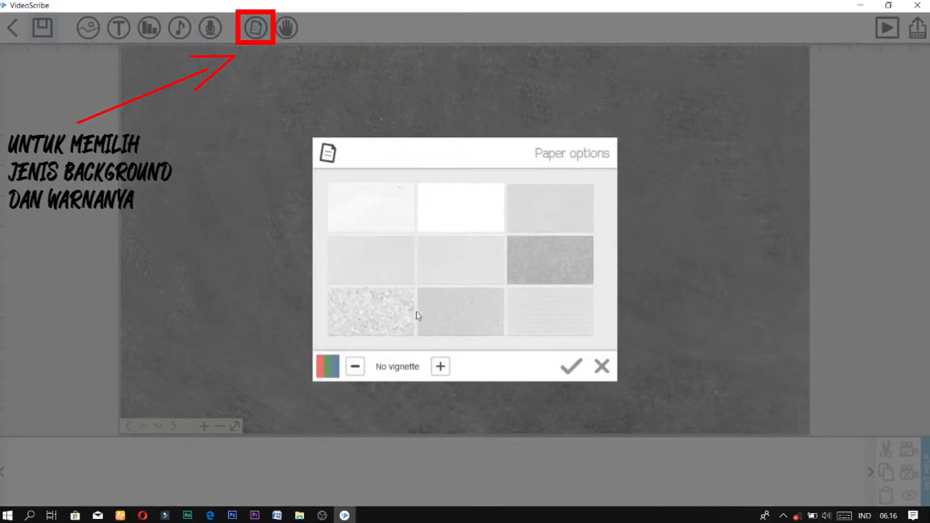
left_click(430, 314)
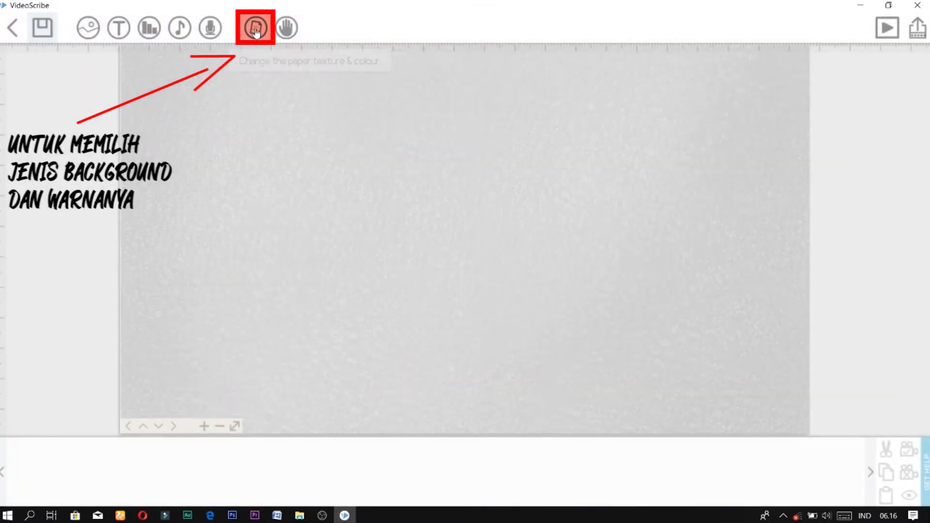
Apply the darkest grainy paper texture to the canvas background.
left_click(255, 28)
left_click(561, 266)
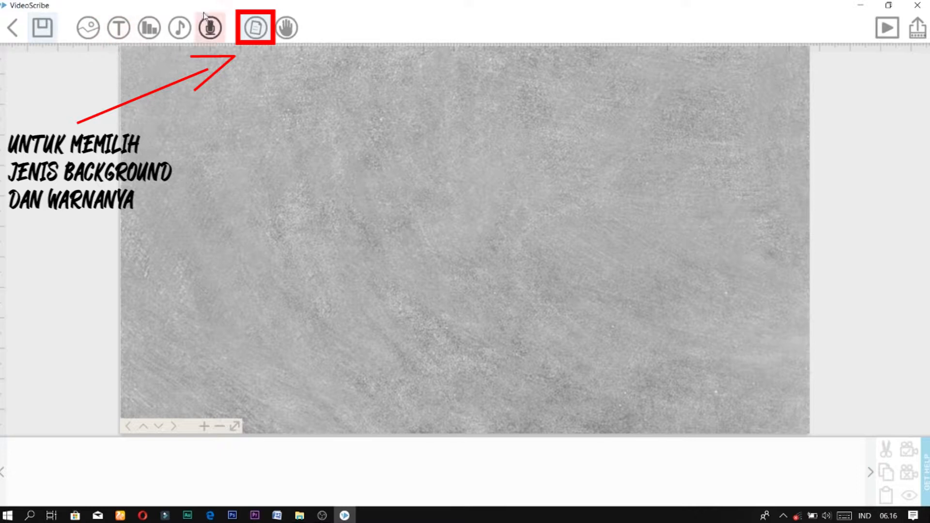
Try a yellow paper colour (fbea56) on the dark grainy texture.
left_click(255, 28)
left_click(326, 367)
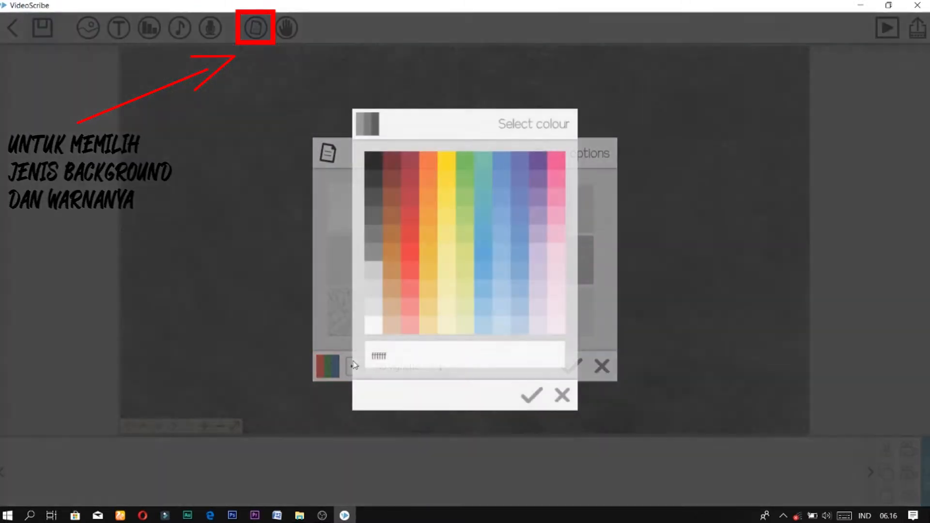
left_click(457, 242)
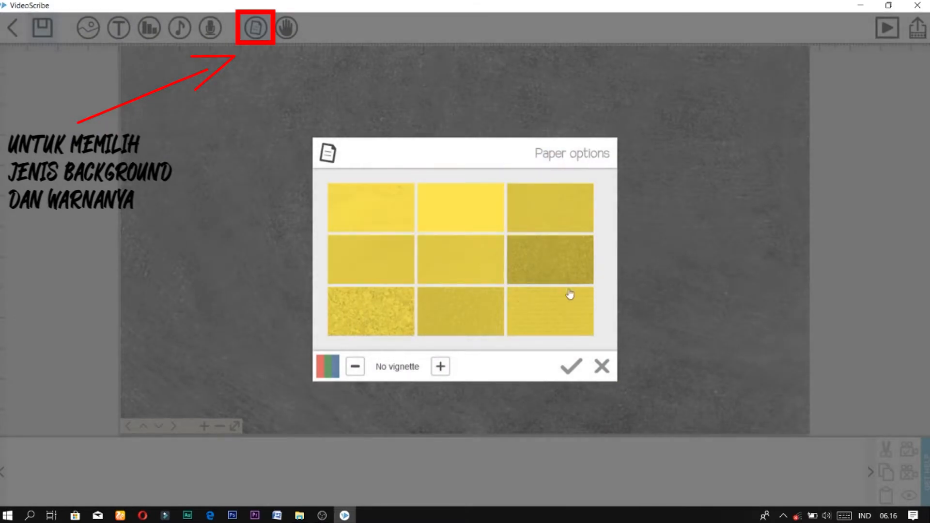
left_click(560, 277)
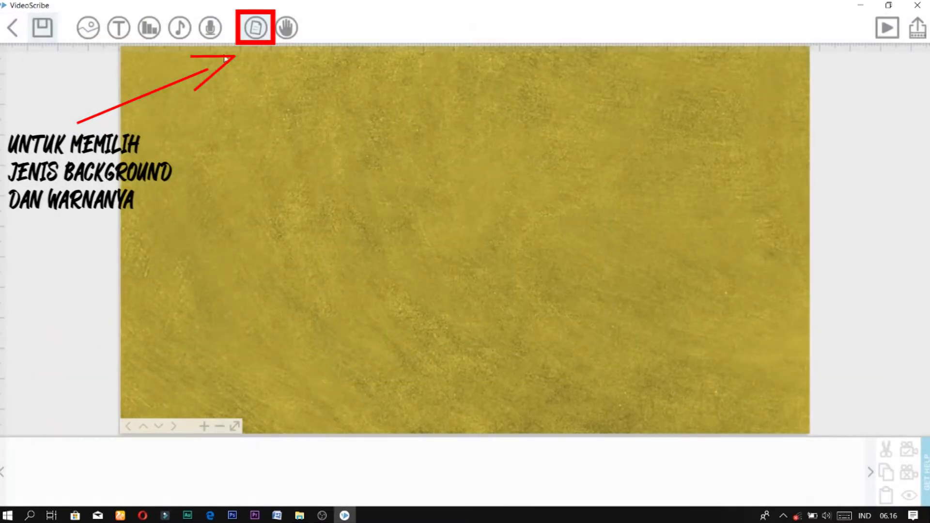
Try the grey paper colour c8c8c8 on the canvas background.
left_click(255, 27)
left_click(328, 367)
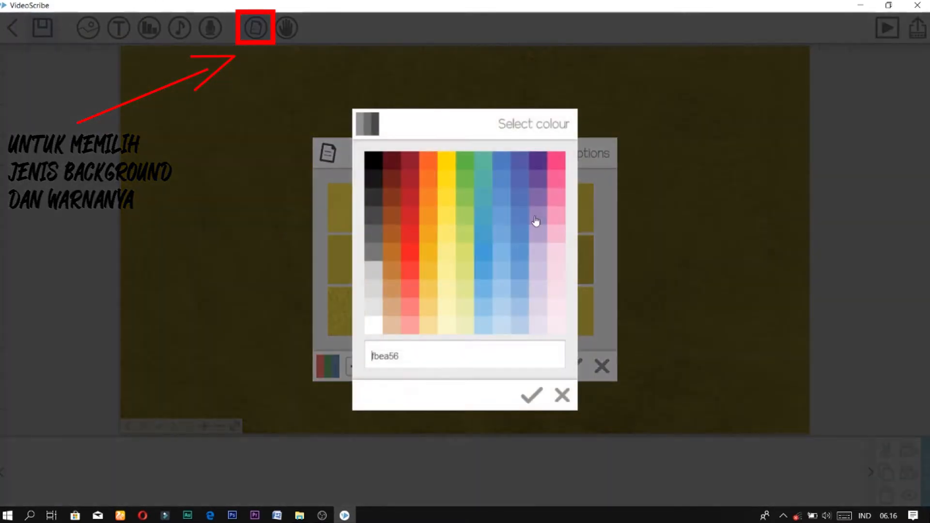
left_click(374, 269)
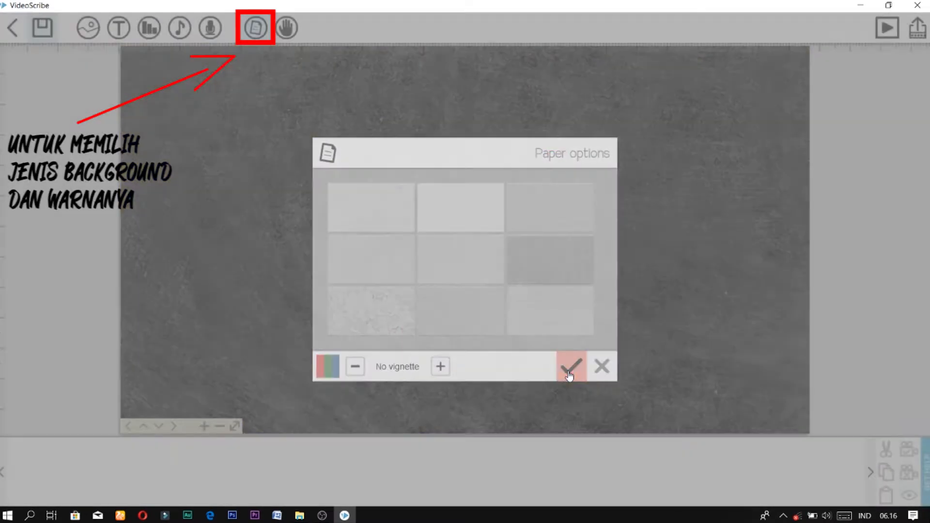
left_click(569, 369)
Set the paper colour to a very light grey, keeping the dark grainy texture.
left_click(256, 27)
left_click(330, 366)
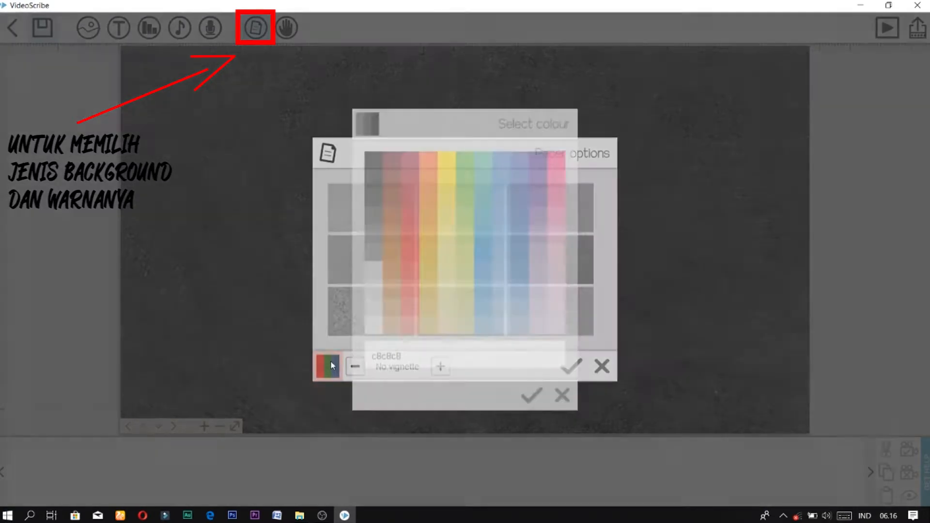
left_click(373, 311)
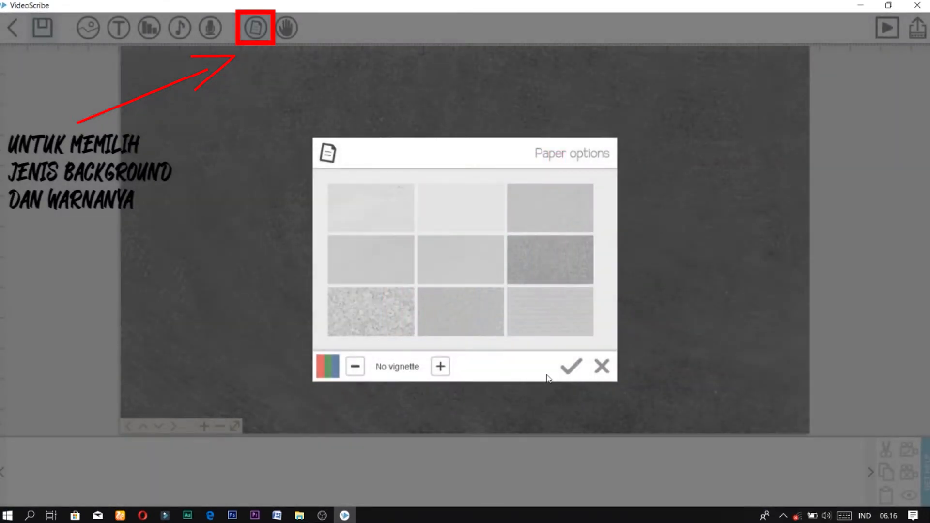
left_click(570, 366)
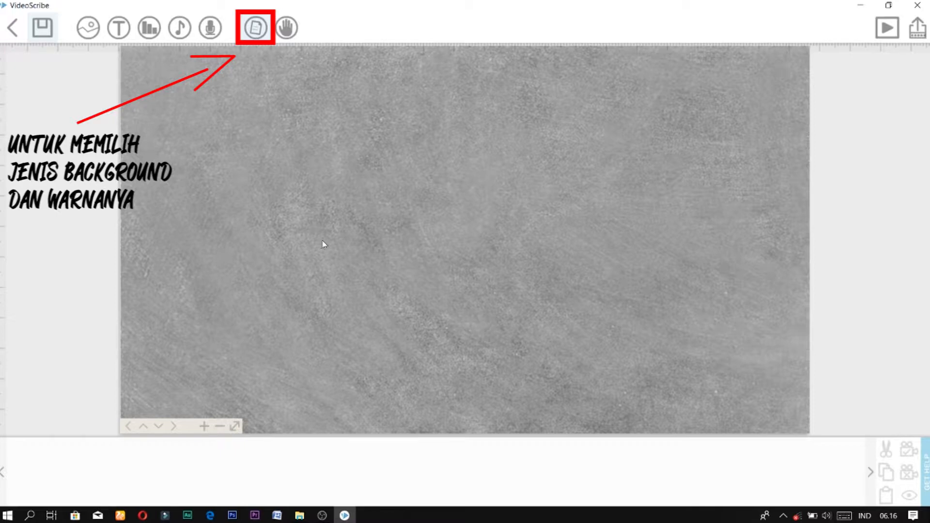
Try the soft vignette on the paper background, then return the setting to no vignette.
left_click(255, 27)
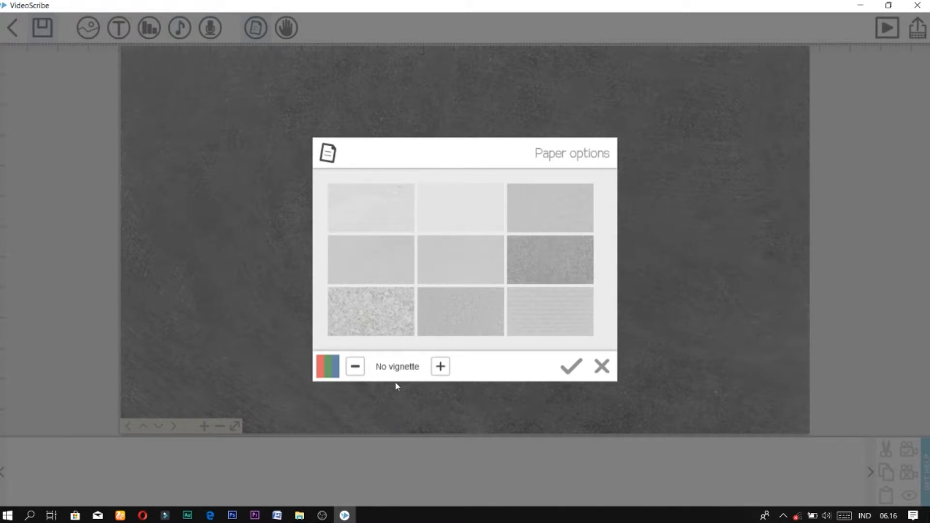
left_click(440, 366)
left_click(565, 372)
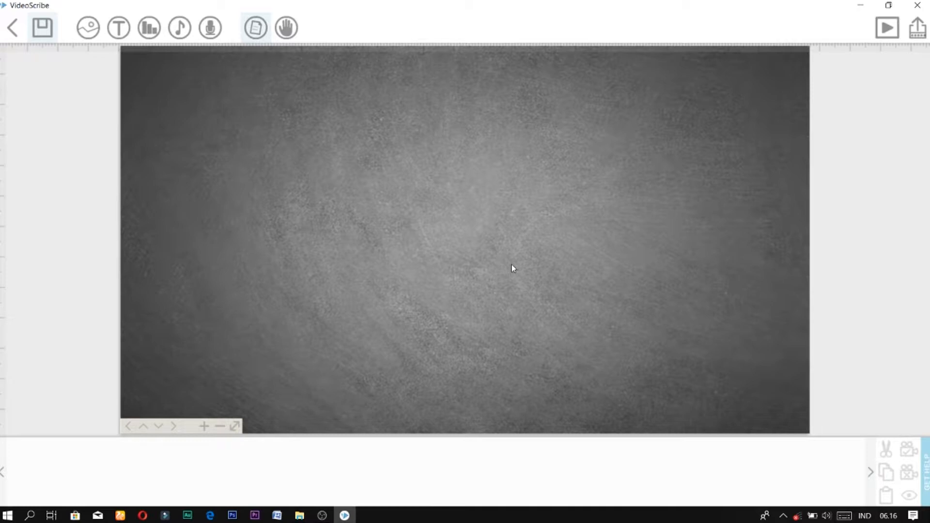
left_click(255, 28)
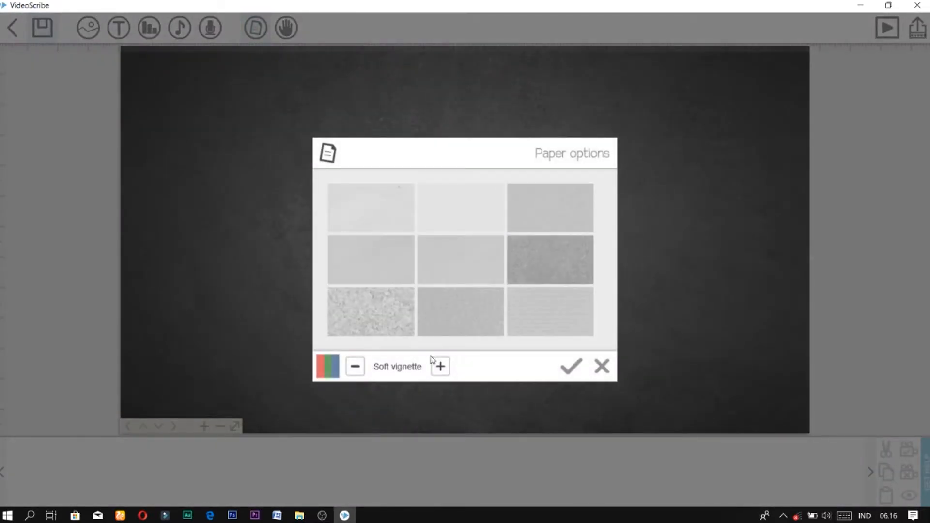
left_click(441, 367)
left_click(440, 366)
left_click(571, 366)
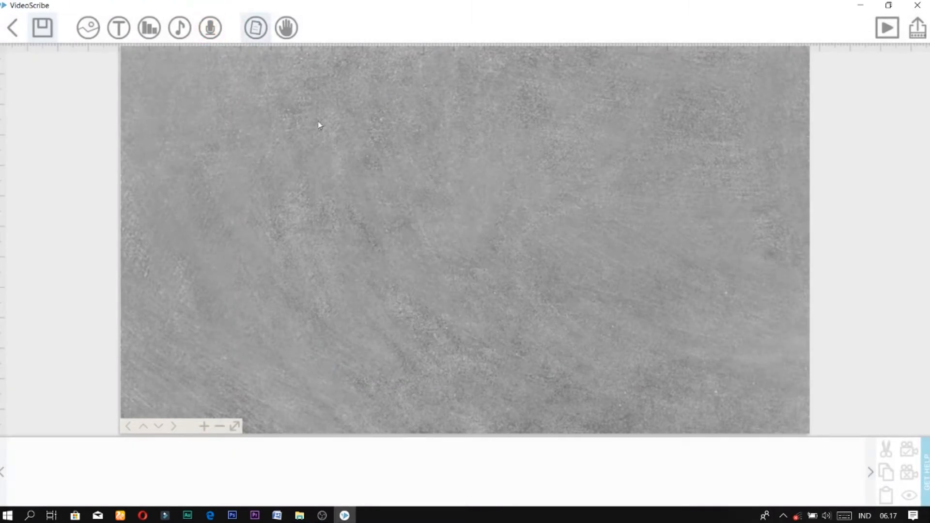
left_click(84, 31)
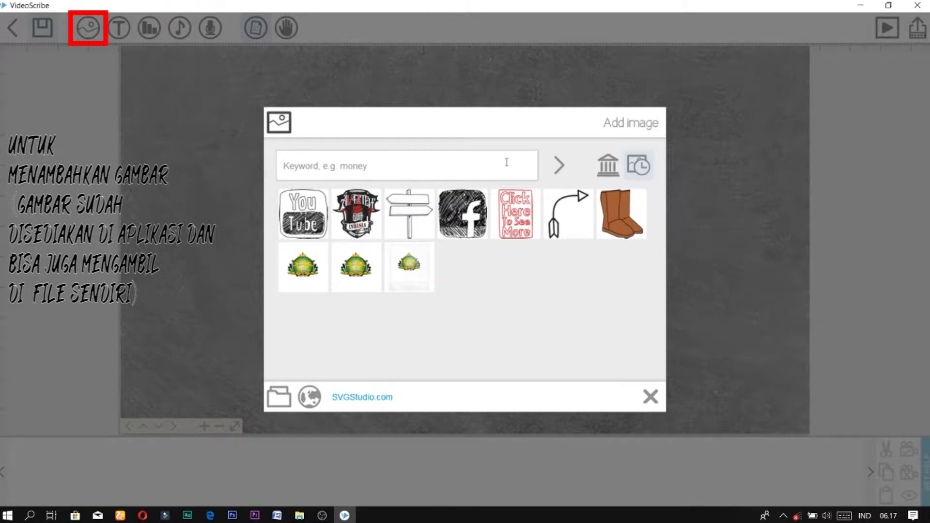
left_click(609, 161)
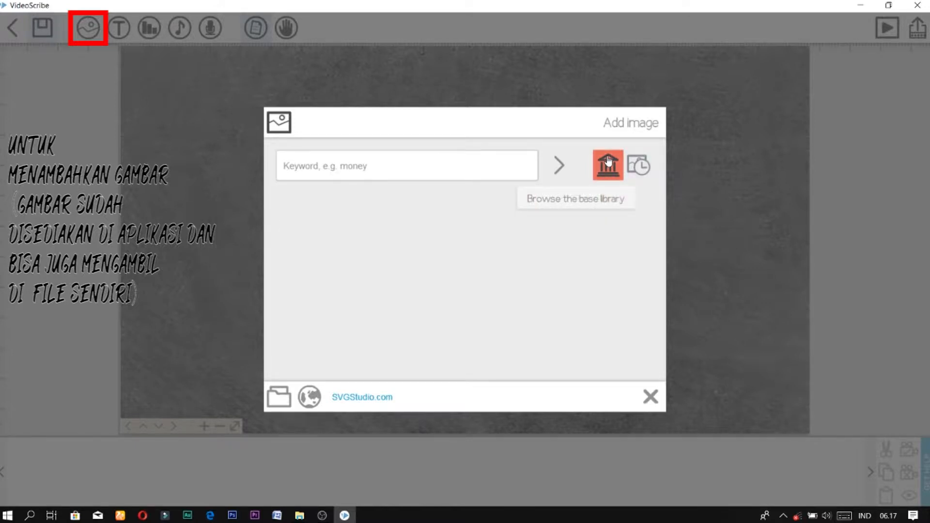
left_click(651, 397)
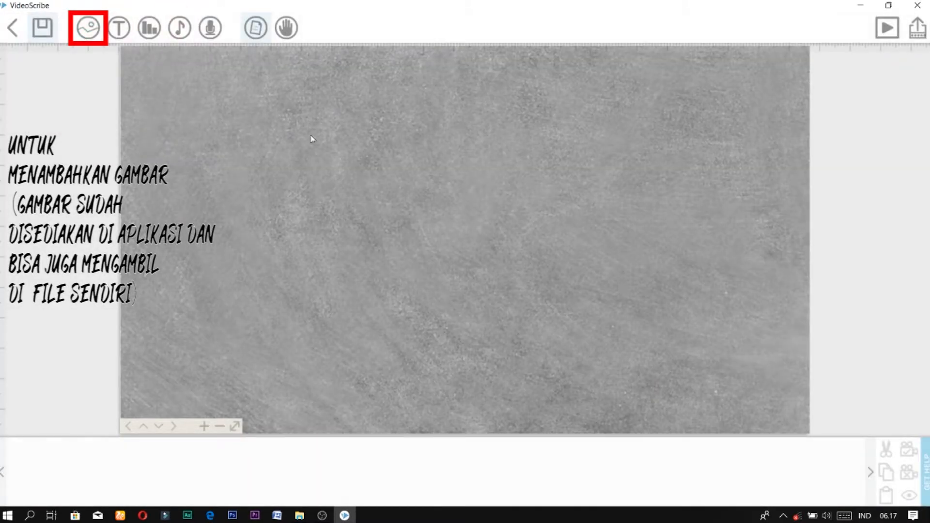
Browse the Arrows and People categories of the base image library.
left_click(87, 27)
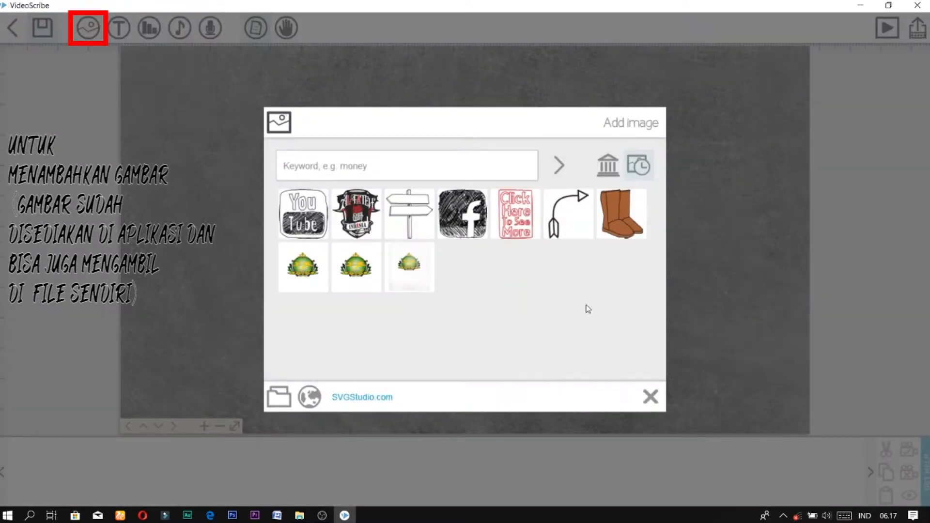
left_click(614, 174)
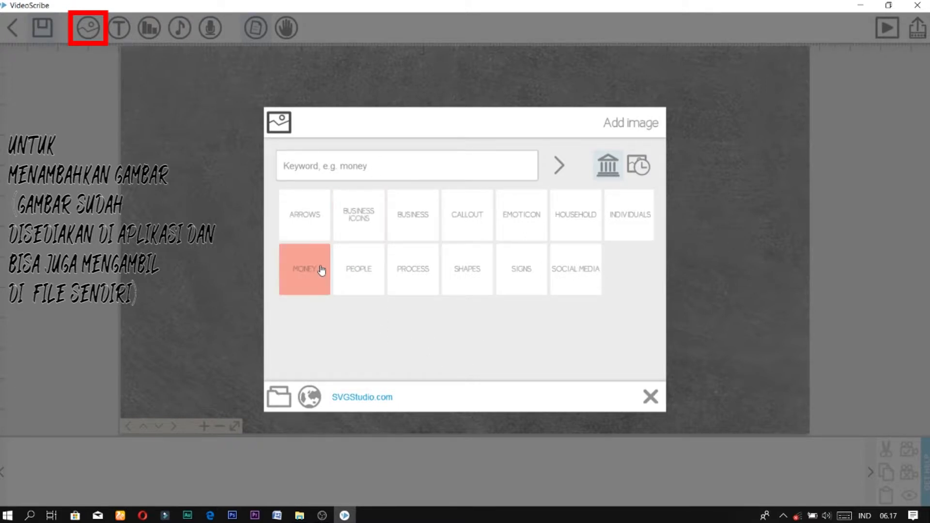
left_click(306, 218)
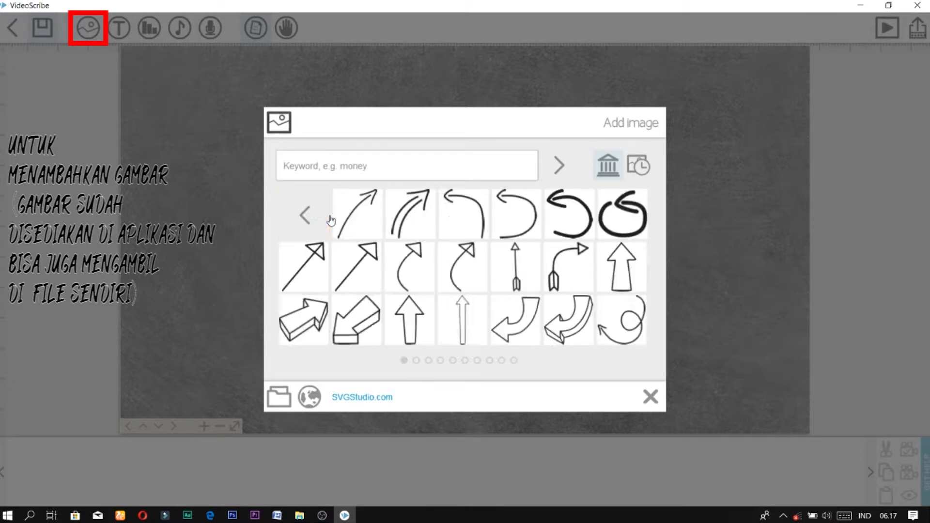
scroll(557, 291, "down", 3)
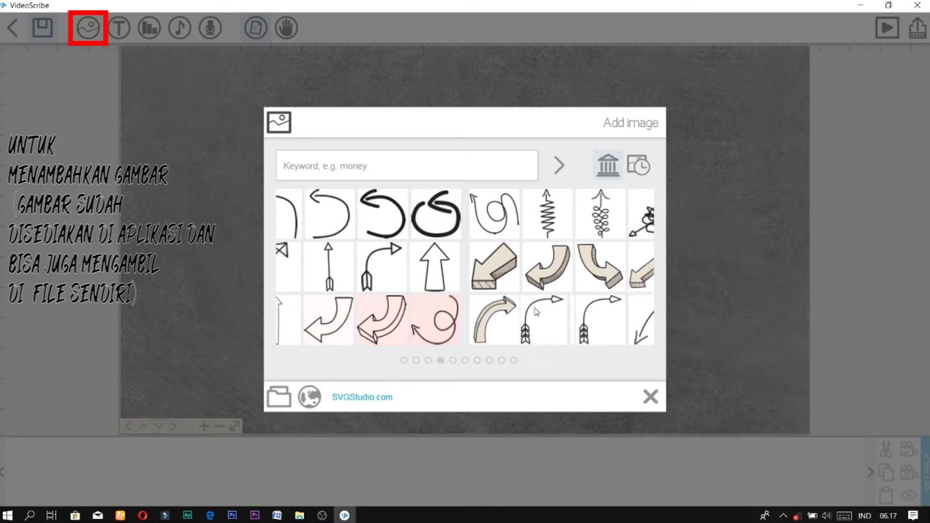
scroll(535, 308, "up", 3)
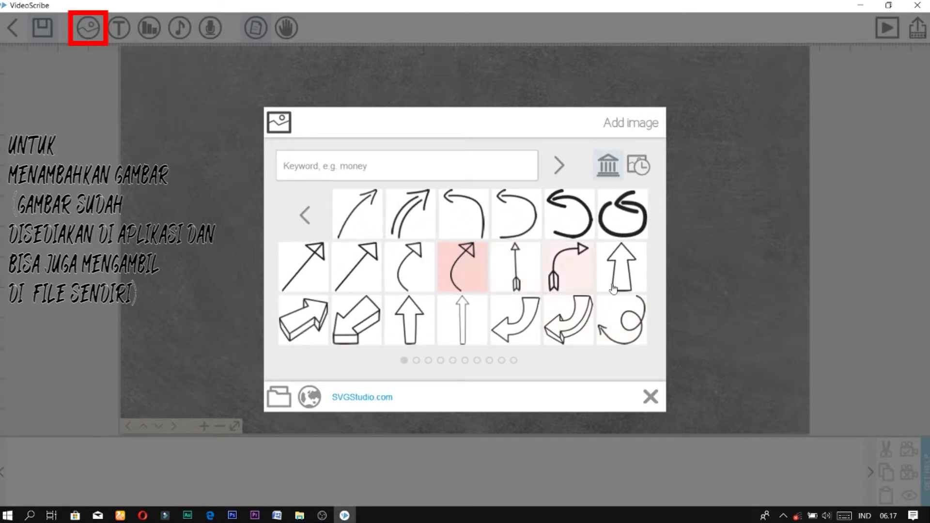
left_click(305, 216)
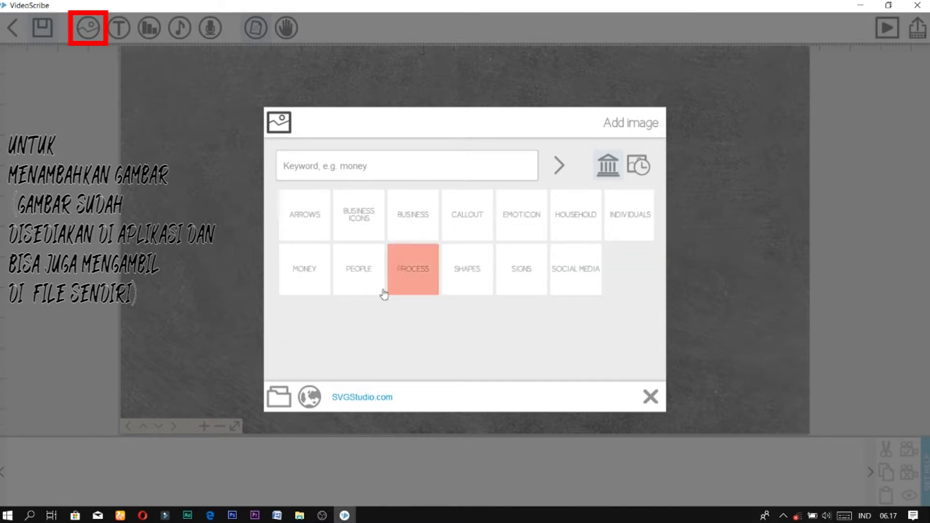
left_click(361, 286)
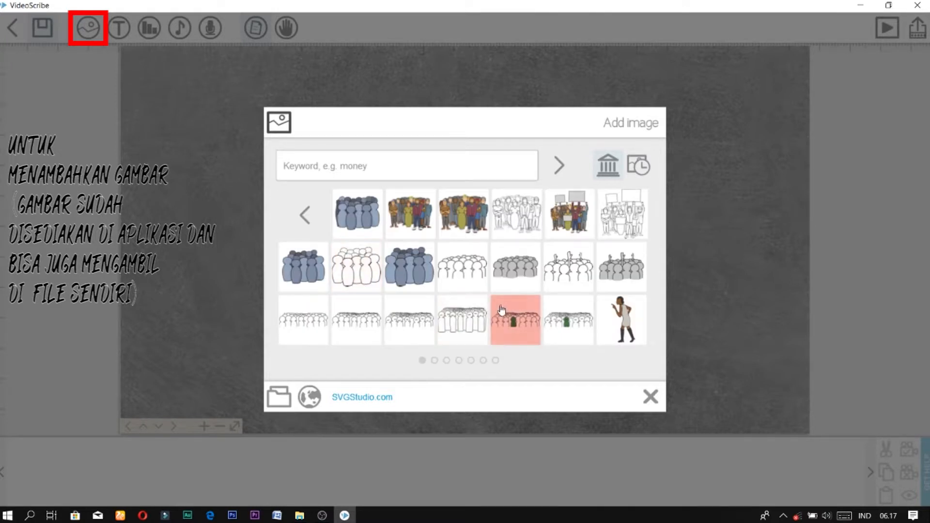
scroll(504, 308, "down", 1)
scroll(501, 311, "up", 1)
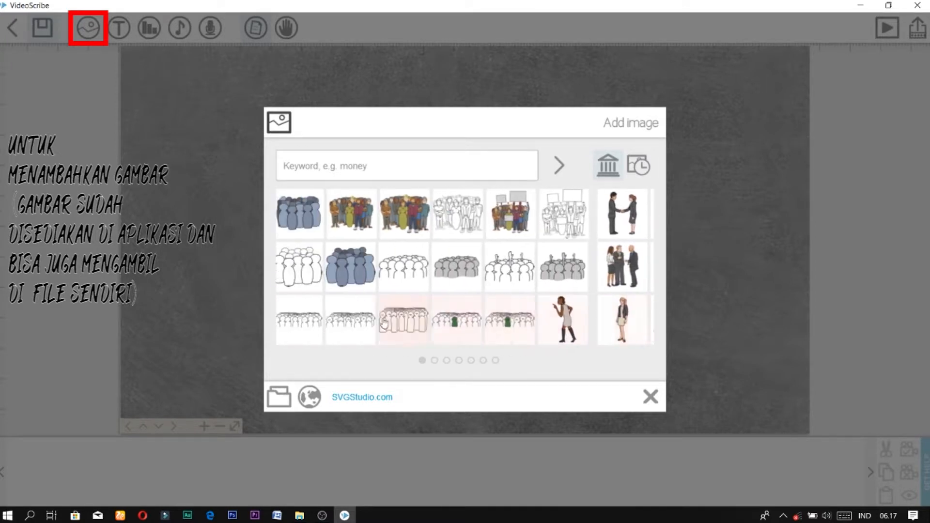
left_click(306, 215)
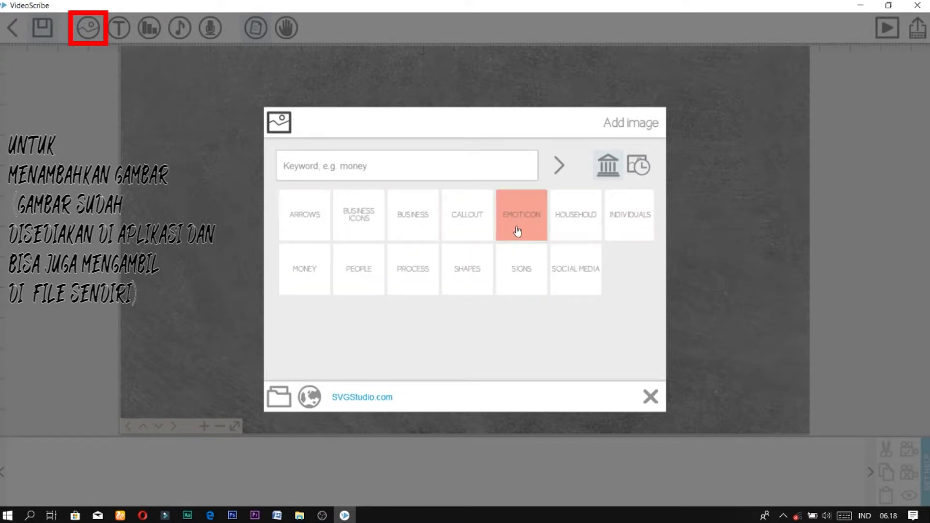
Add the outlined signpost with two opposite-pointing boards from the library's Signs category to the canvas.
left_click(526, 284)
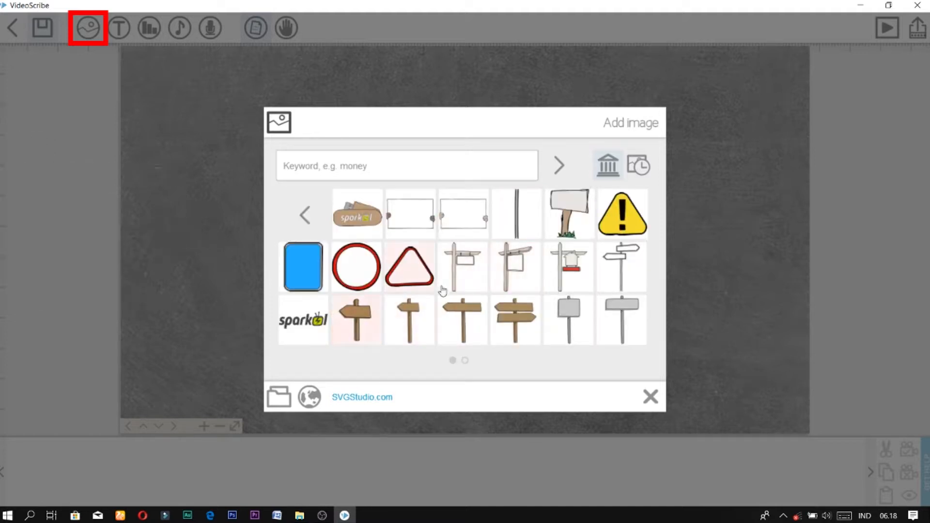
scroll(453, 327, "down", 1)
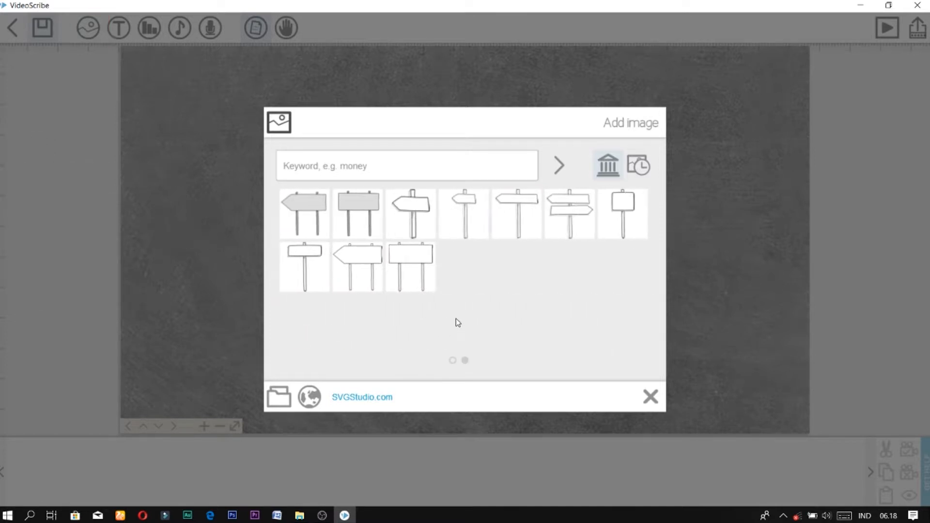
left_click(565, 208)
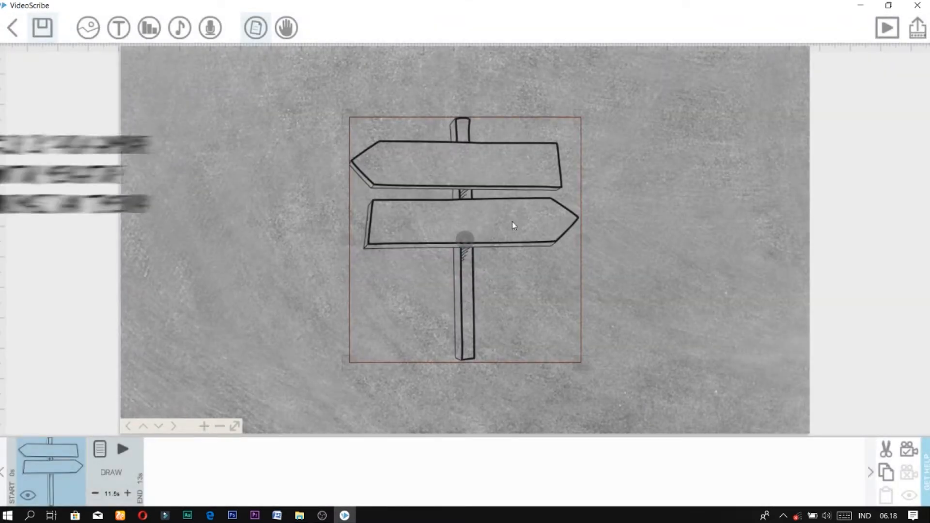
Set the signpost image's animate time to 10.0 seconds and preview its drawing animation.
double_click(512, 222)
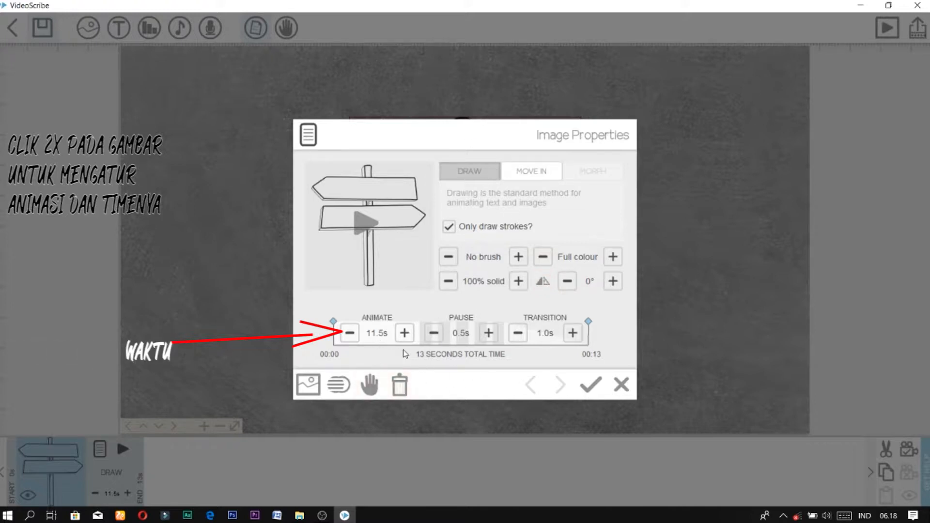
left_click(342, 334)
left_click(342, 333)
left_click(342, 333)
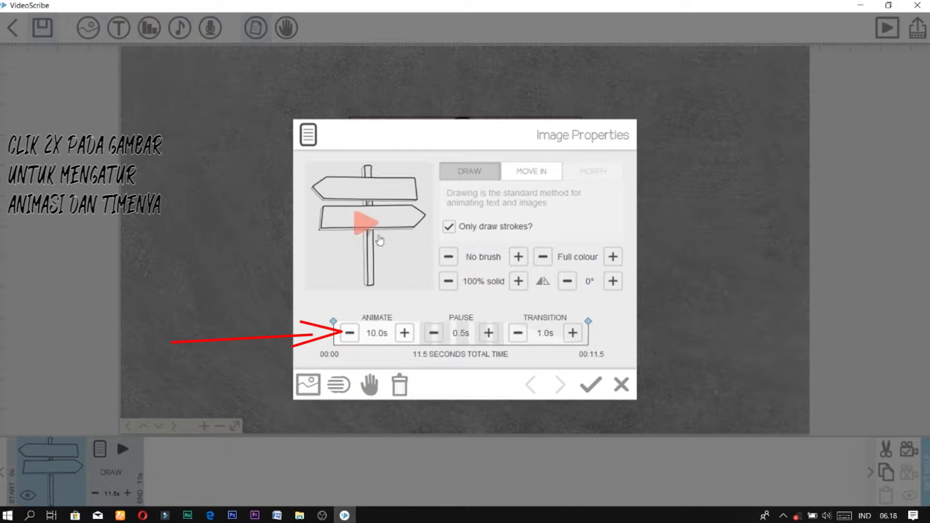
left_click(365, 223)
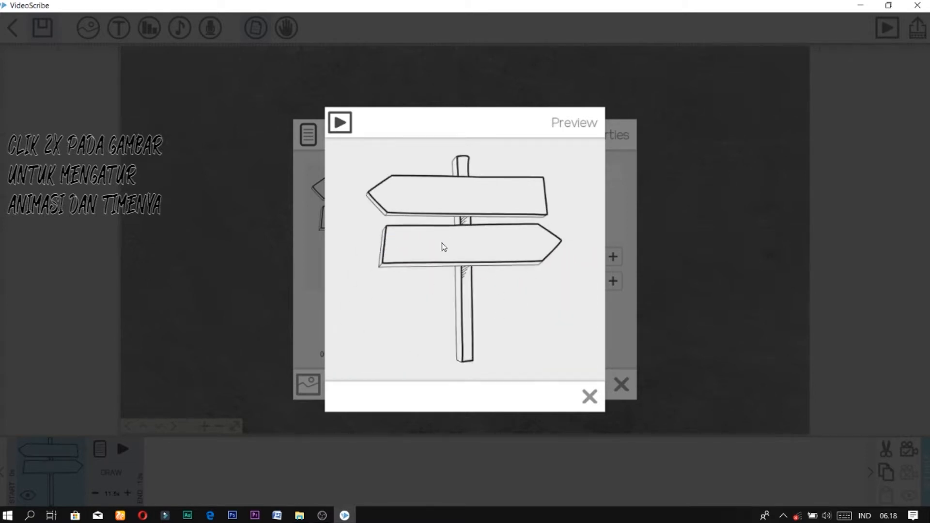
Close the drawing preview and review the signpost image's filter options.
left_click(589, 397)
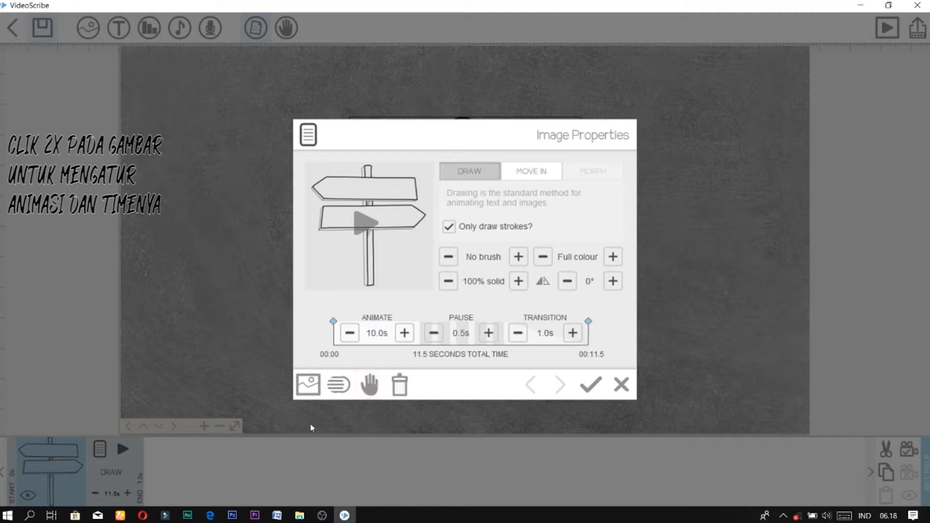
left_click(337, 386)
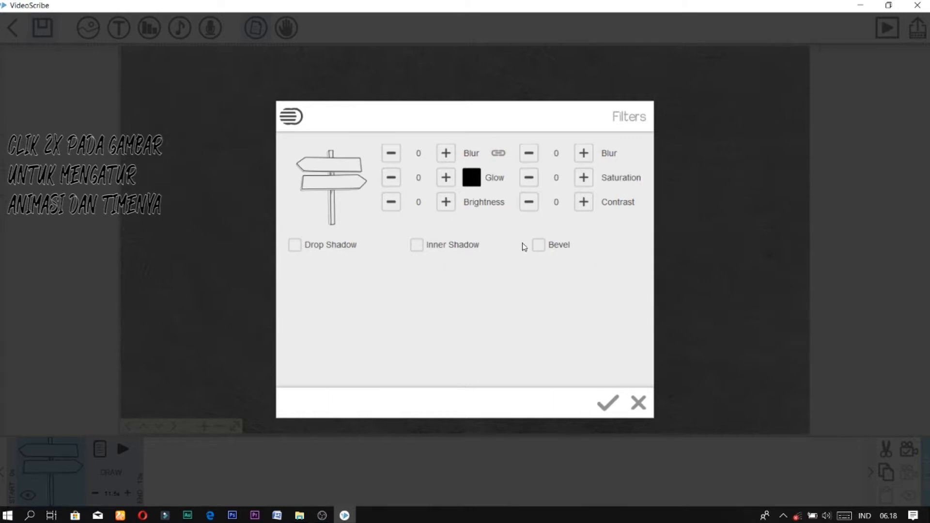
left_click(617, 416)
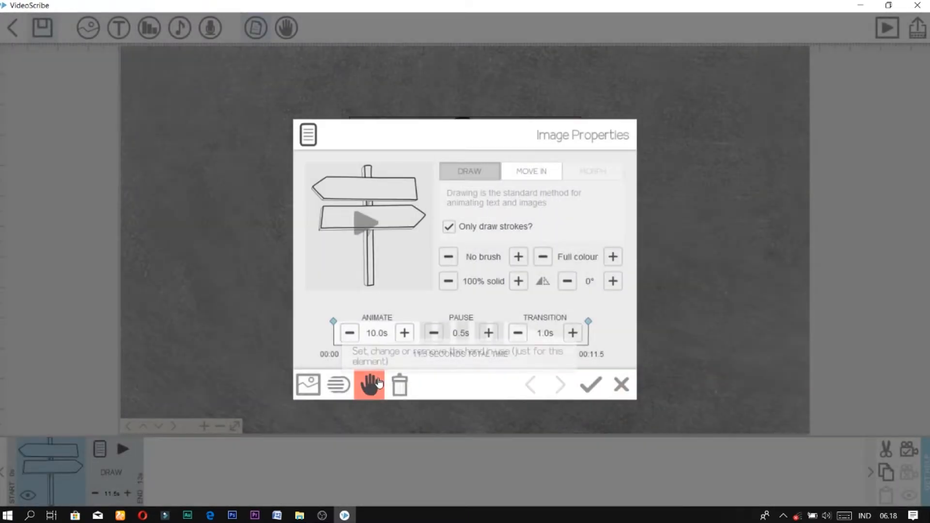
Look at the option for adding an own hand, then assign the second arm in the hand selection to the signpost and apply its properties.
left_click(379, 384)
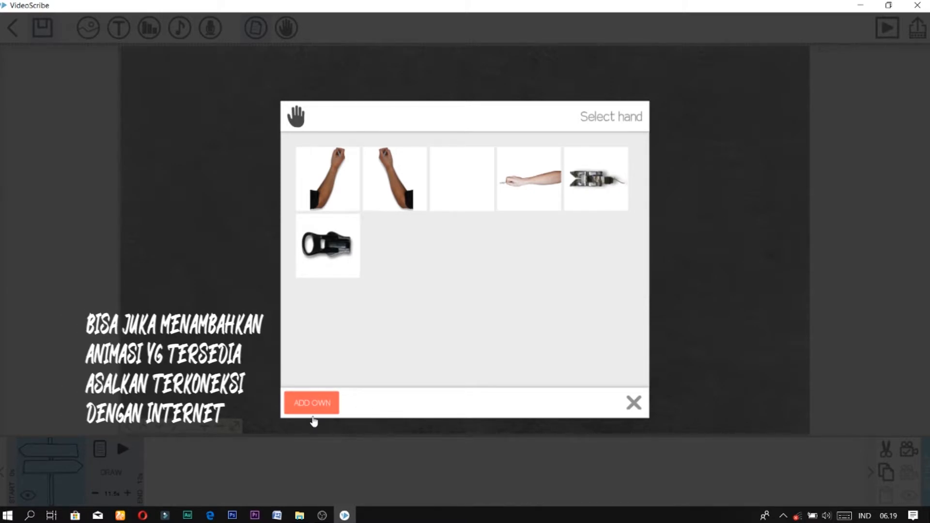
left_click(310, 409)
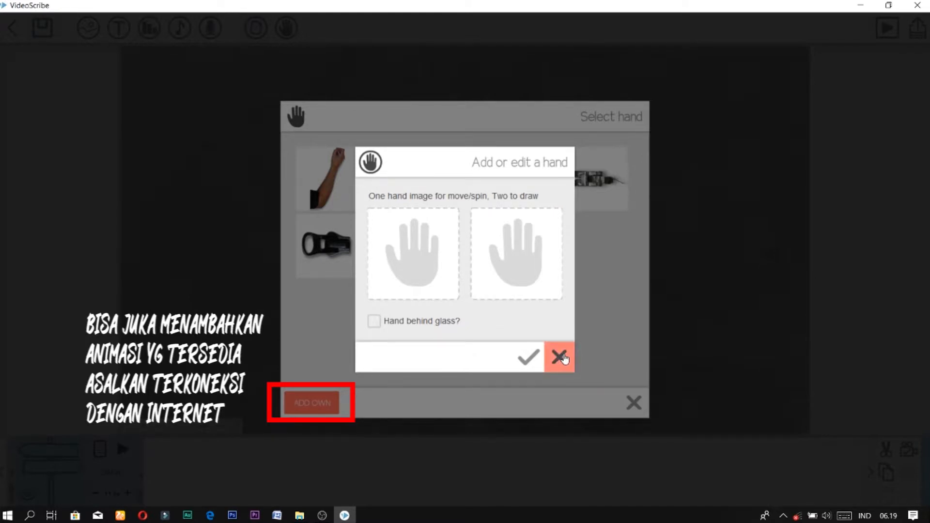
left_click(561, 357)
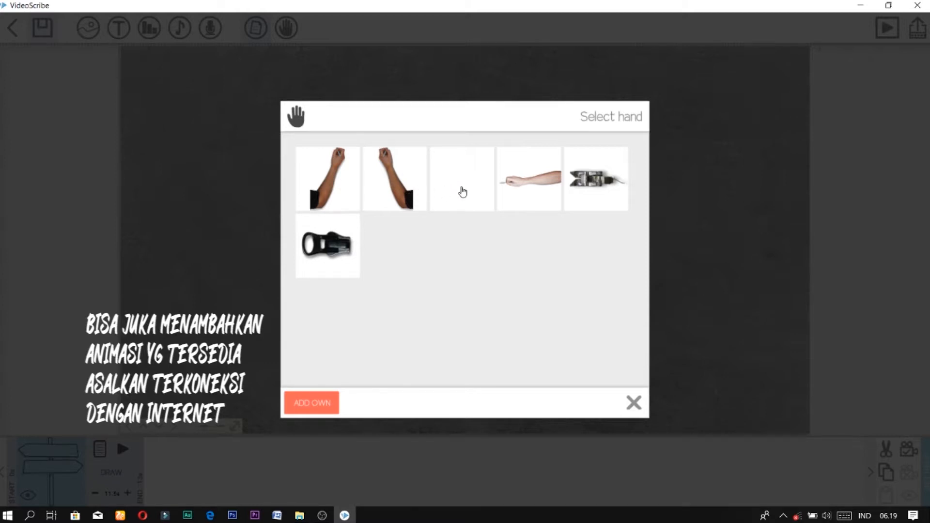
left_click(388, 197)
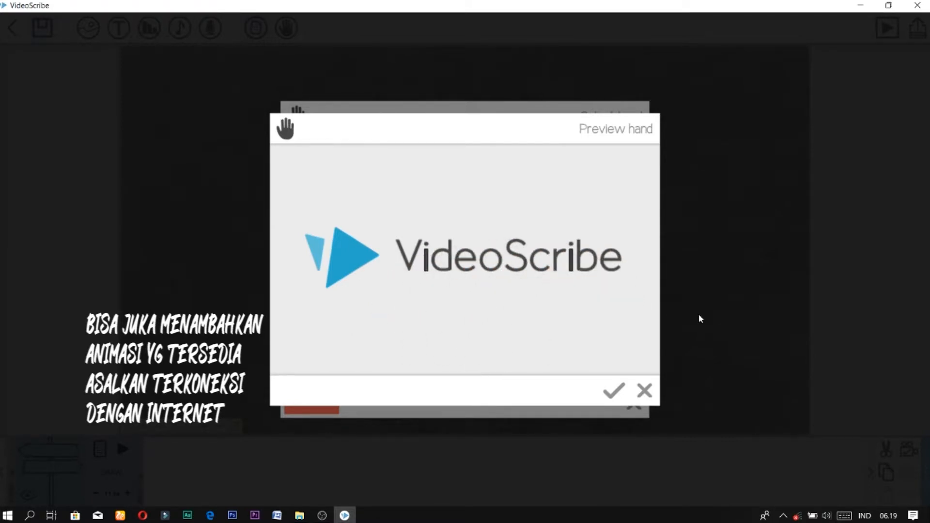
left_click(622, 395)
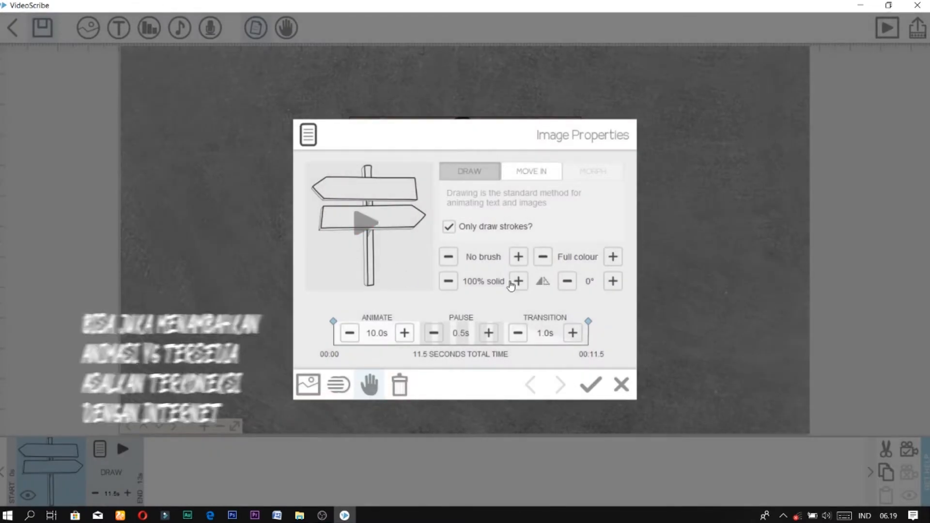
left_click(591, 384)
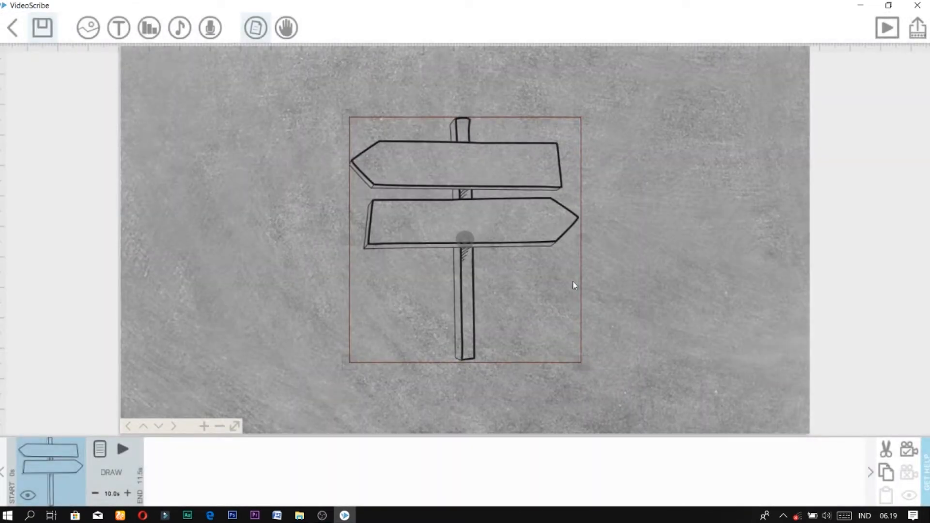
left_click(717, 309)
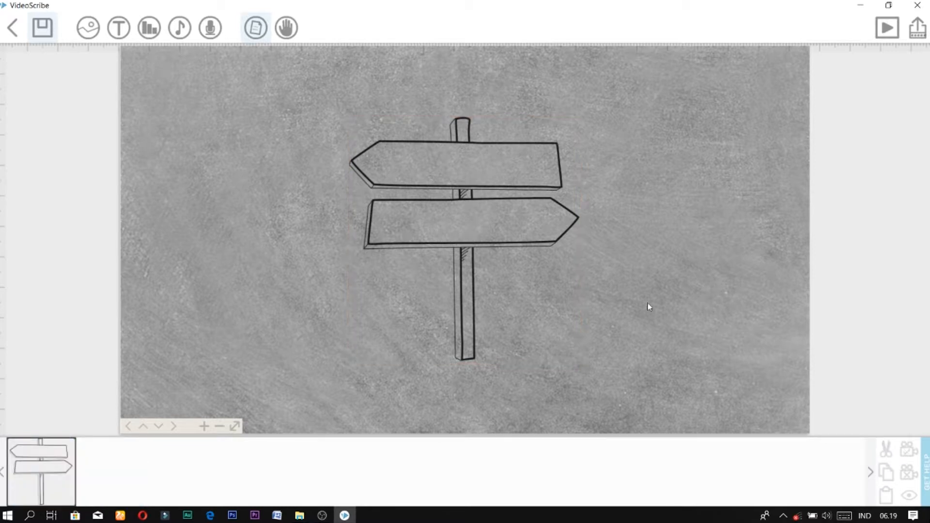
left_click(482, 226)
left_click(189, 194)
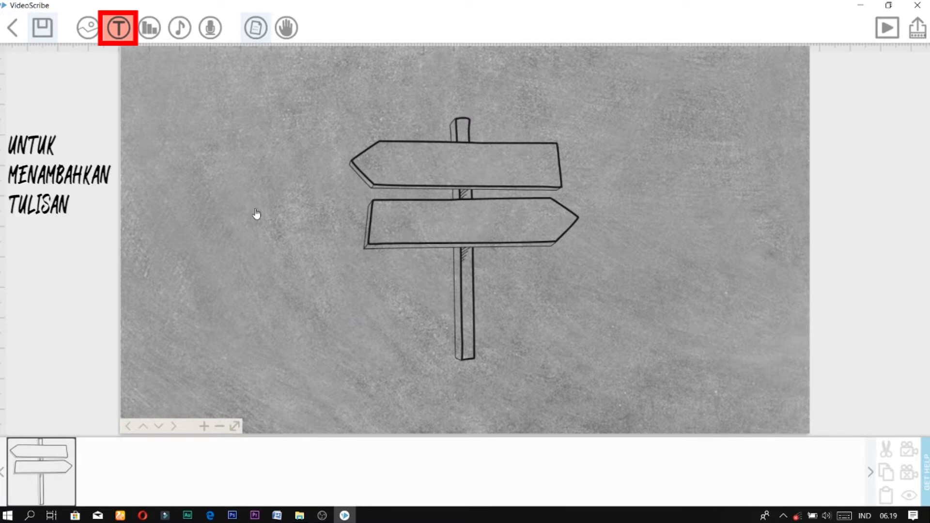
Start a new text element reading SUKSES.
left_click(119, 28)
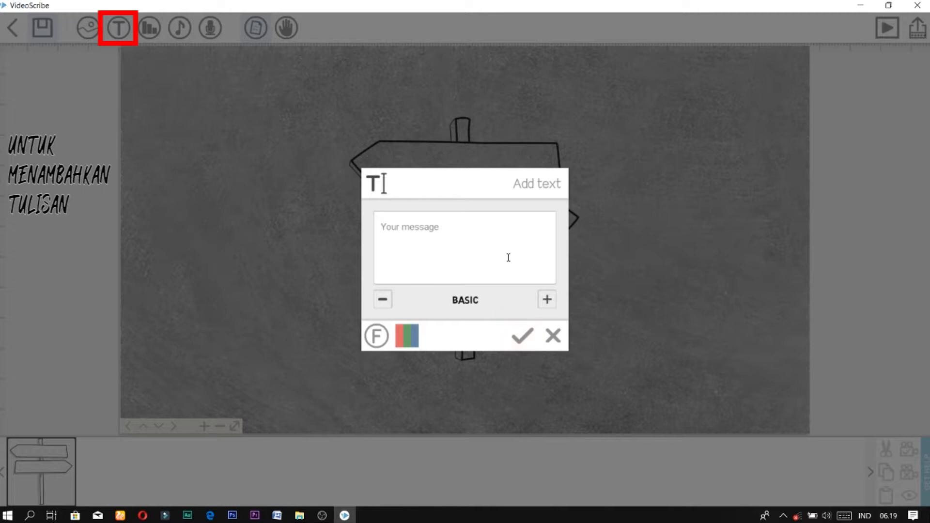
type("UKSES")
Try the other loaded fonts on the SUKSES text and return to BASIC.
left_click(547, 299)
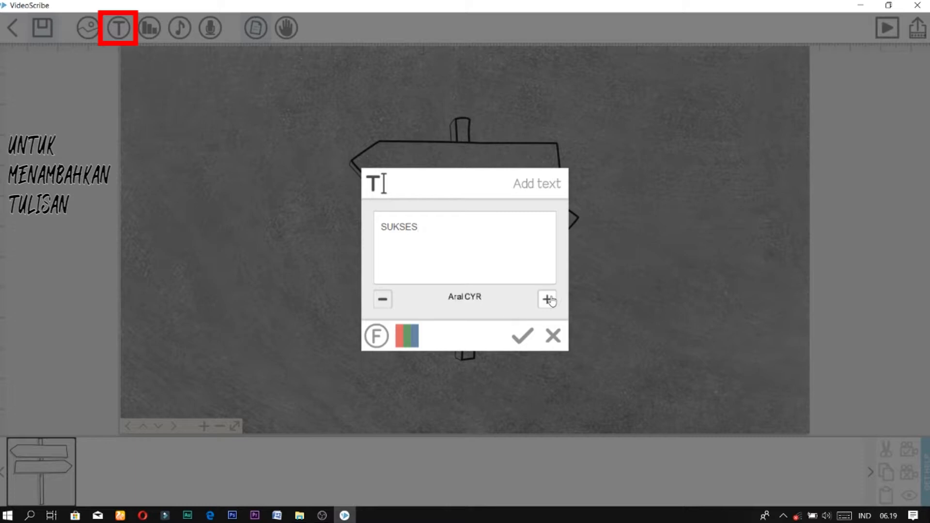
left_click(383, 299)
left_click(547, 299)
left_click(548, 300)
left_click(548, 300)
left_click(548, 300)
left_click(547, 300)
left_click(547, 300)
left_click(545, 299)
left_click(382, 299)
left_click(382, 299)
left_click(382, 299)
left_click(547, 299)
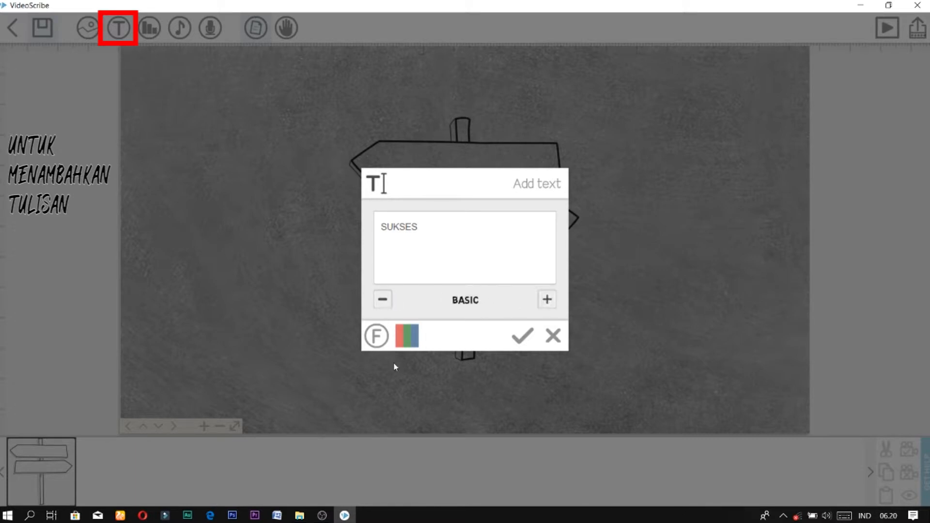
Browse the full list of available fonts and choose BASIC for the SUKSES text.
left_click(374, 339)
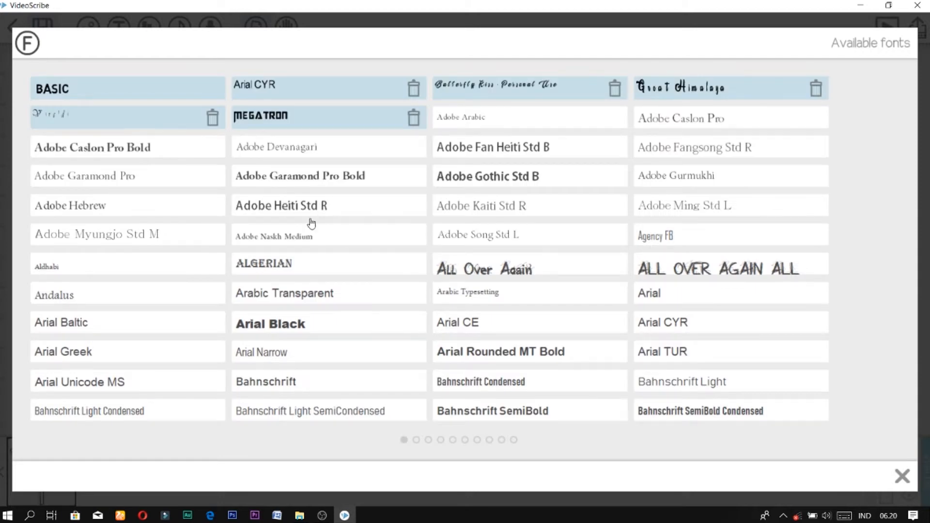
left_click_drag(376, 222, 277, 246)
scroll(281, 263, "down", 1)
scroll(282, 266, "down", 1)
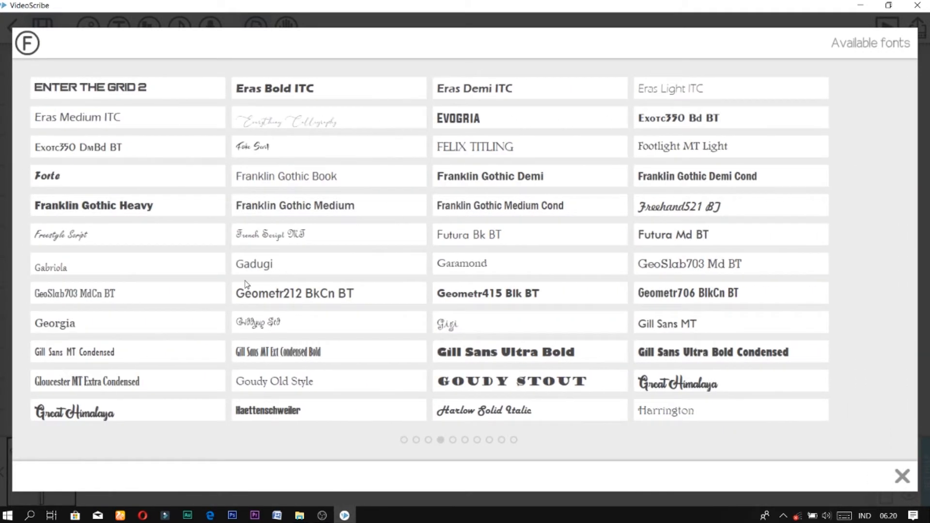
scroll(243, 283, "up", 1)
scroll(243, 283, "up", 2)
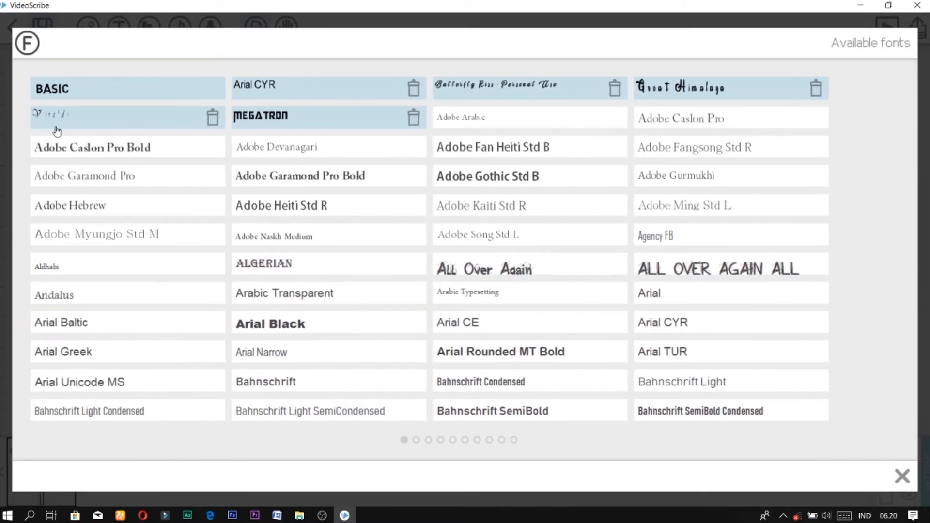
left_click(84, 93)
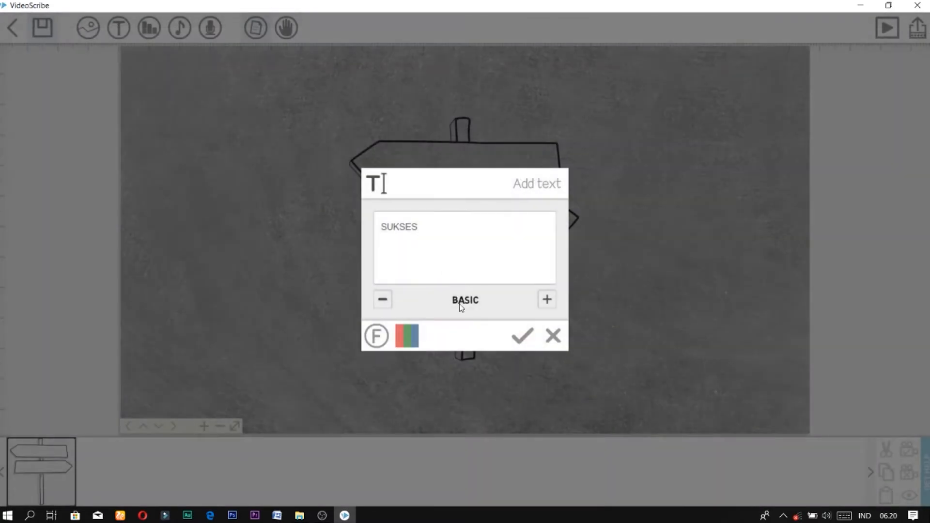
Accept colour value 0 for the SUKSES text and add it to the canvas.
left_click(404, 334)
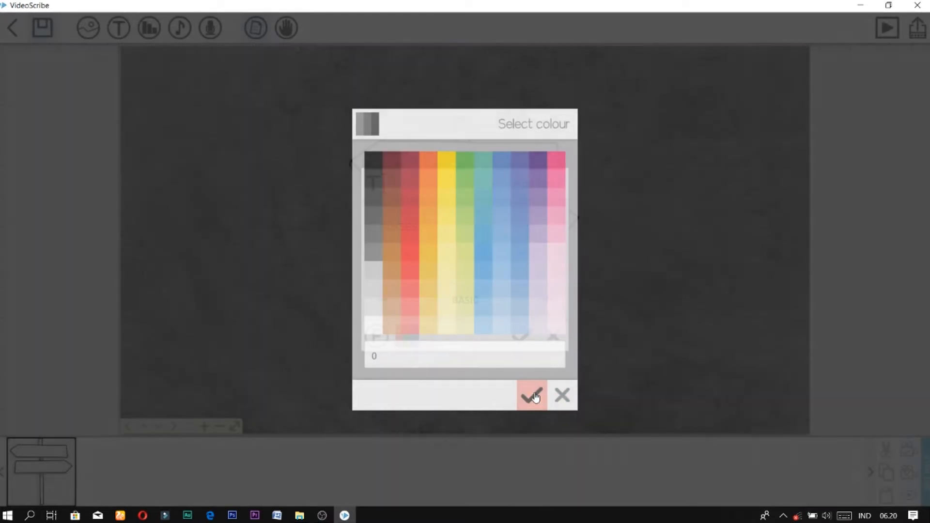
left_click(531, 394)
left_click(523, 336)
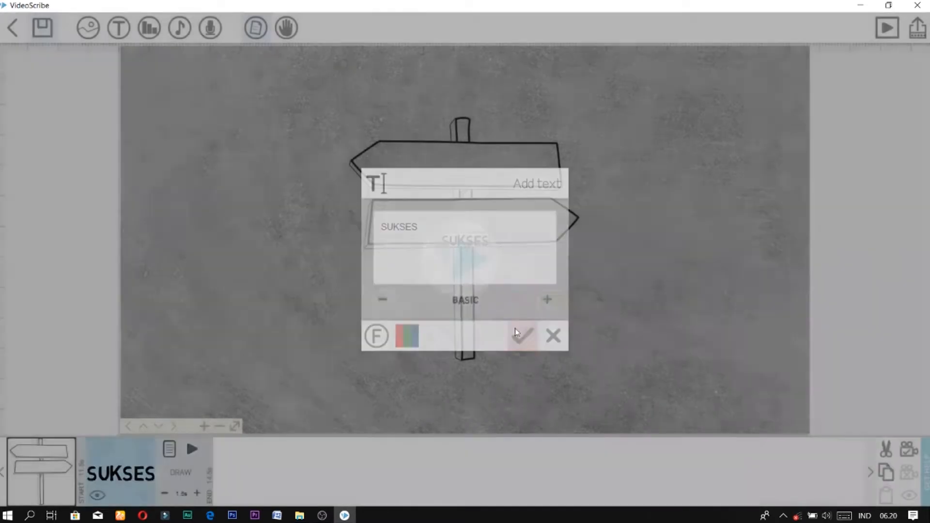
Enlarge the SUKSES text and place it on the signpost's lower board.
left_click_drag(466, 239, 491, 233)
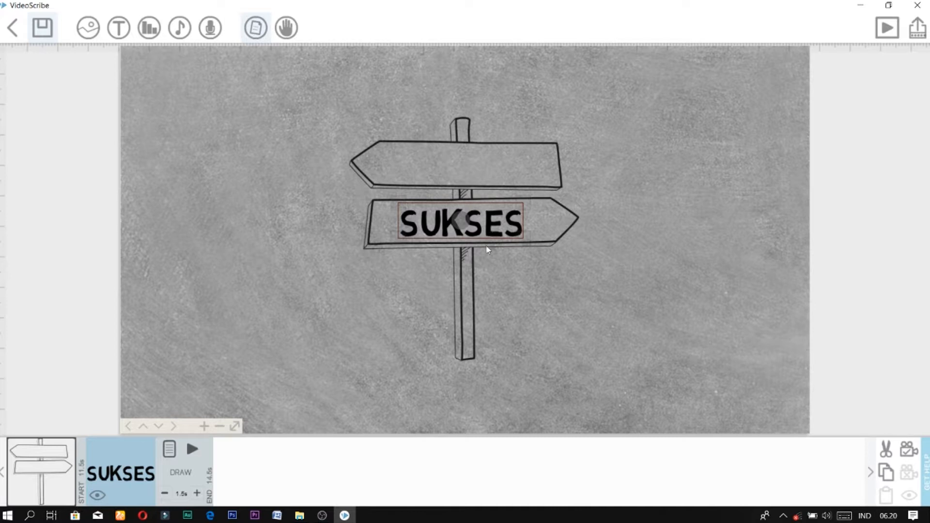
left_click(503, 281)
left_click(222, 171)
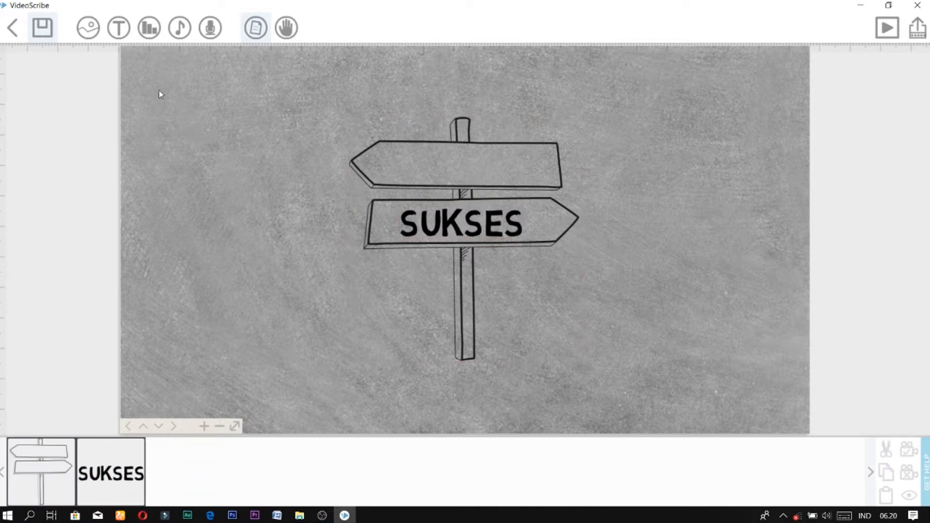
Add the text MATI in the BASIC font and place it enlarged on the signpost's upper board.
left_click(121, 30)
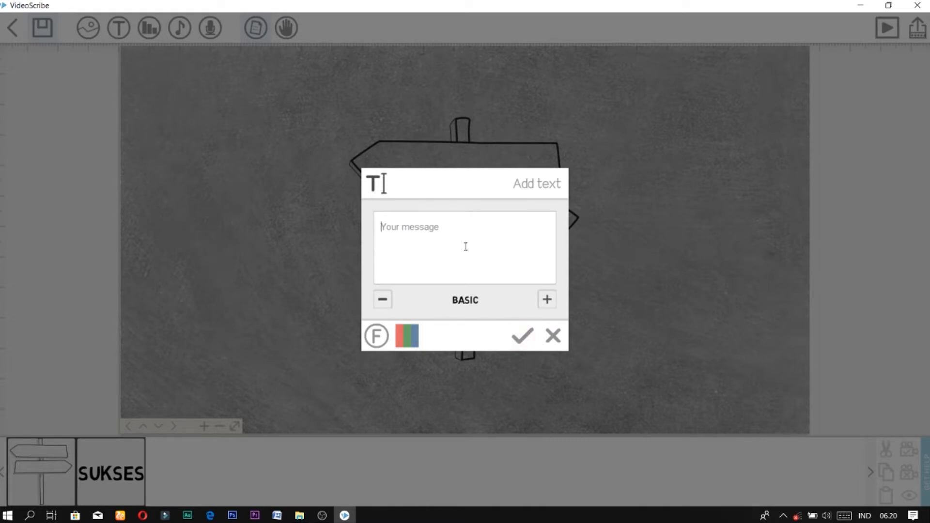
type("MATI")
left_click(522, 335)
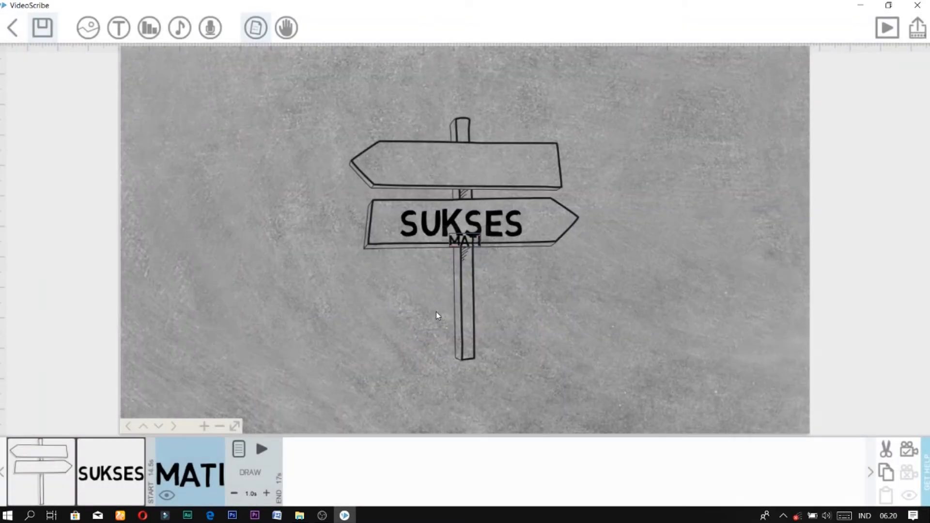
left_click_drag(468, 249, 485, 169)
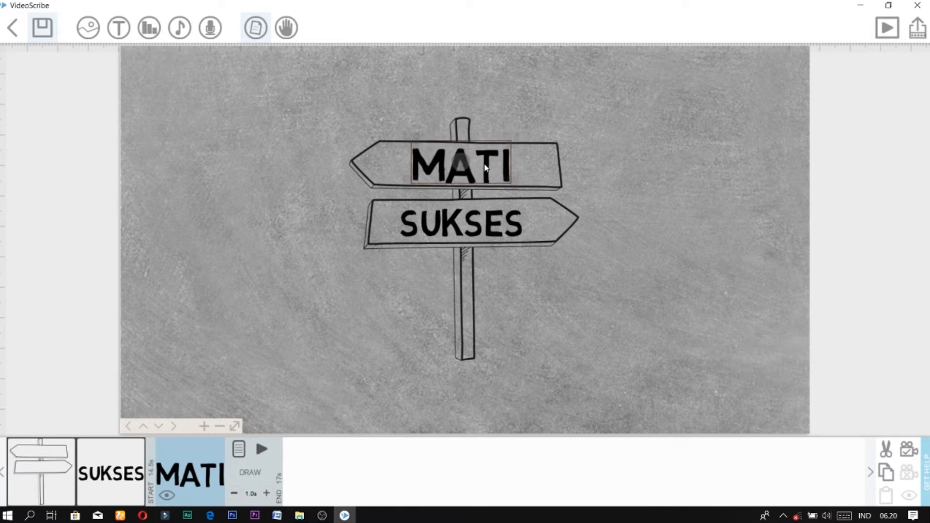
left_click(647, 243)
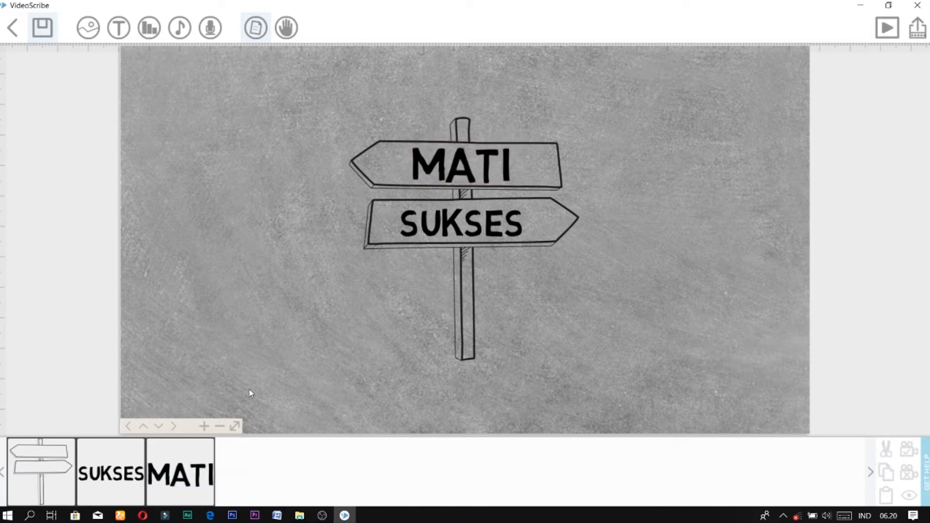
Check the SUKSES, MATI and signpost elements in the timeline and preview the animation from the signpost.
left_click(117, 466)
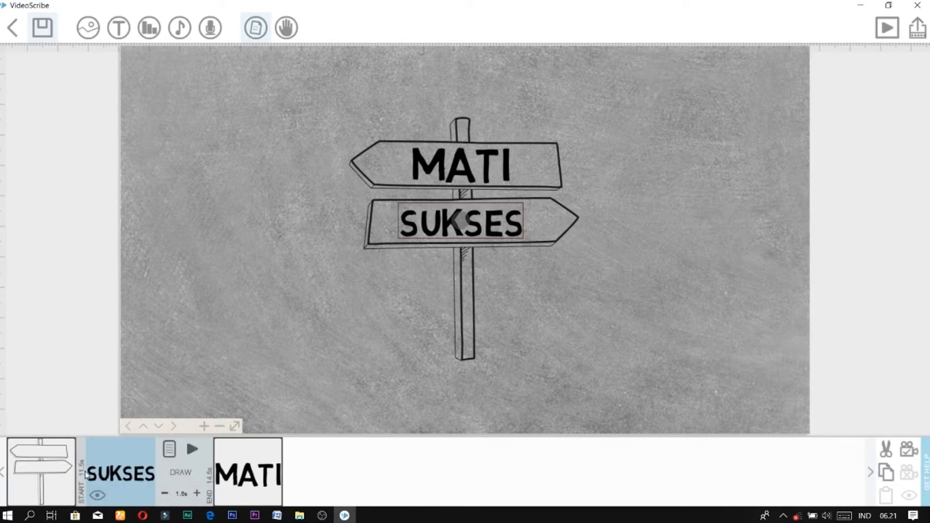
left_click(36, 486)
left_click(181, 488)
left_click(246, 478)
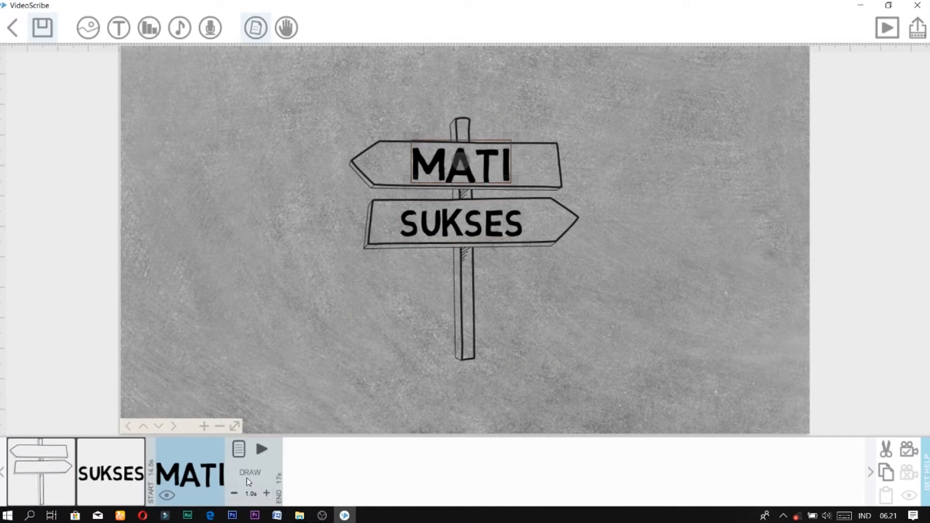
left_click(49, 491)
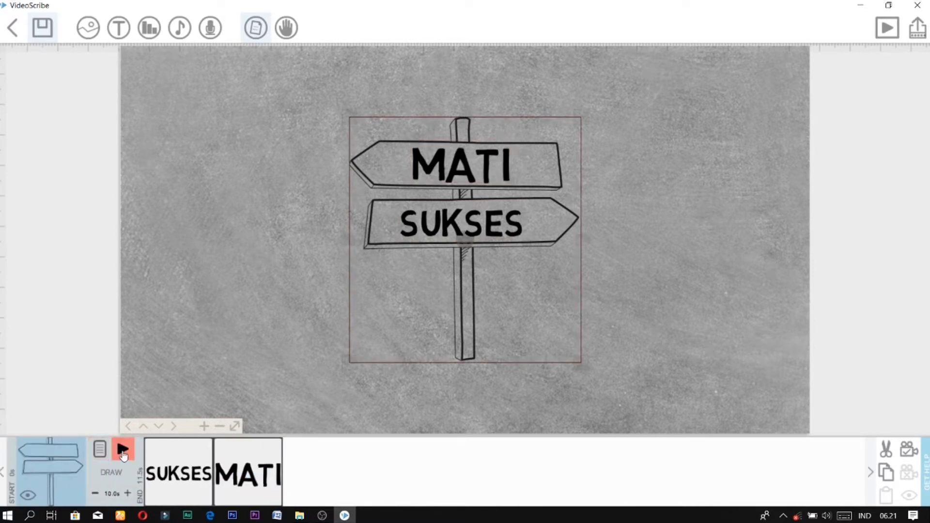
left_click(123, 450)
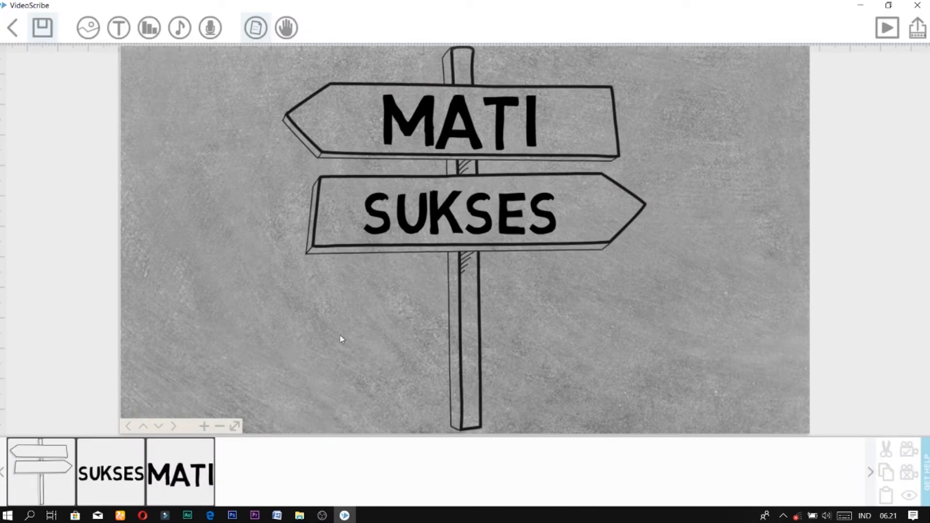
Shift the canvas view to an empty area to the right of the signpost for the next scene.
left_click_drag(729, 354, 425, 351)
left_click_drag(717, 306, 455, 300)
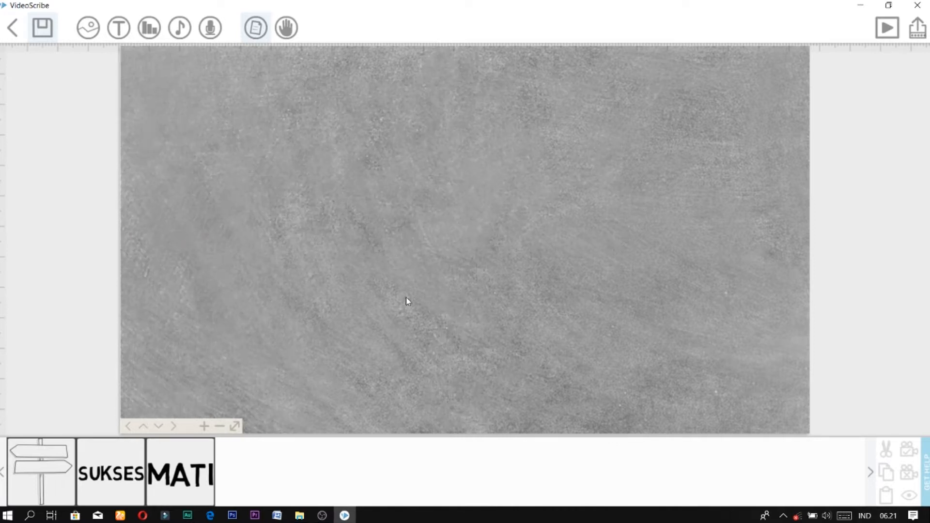
left_click_drag(339, 274, 741, 272)
left_click_drag(637, 192, 629, 262)
scroll(614, 208, "down", 3)
scroll(612, 206, "down", 3)
left_click_drag(606, 341, 476, 230)
left_click_drag(601, 246, 560, 295)
left_click_drag(670, 228, 501, 239)
left_click_drag(670, 243, 587, 245)
left_click_drag(454, 257, 684, 250)
left_click_drag(575, 242, 734, 231)
left_click_drag(651, 248, 351, 257)
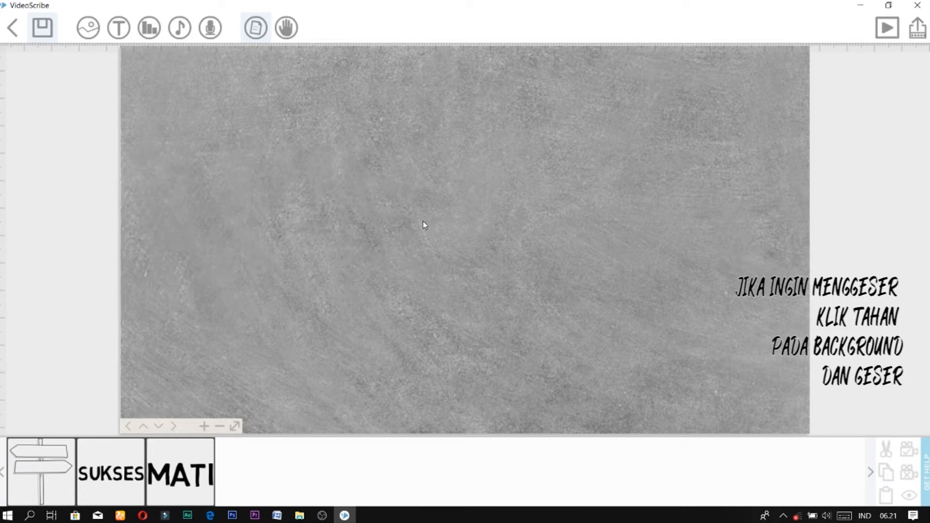
Add the YouTube logo from the library's Social Media category and place it reduced in the left part of the empty scene.
left_click(95, 21)
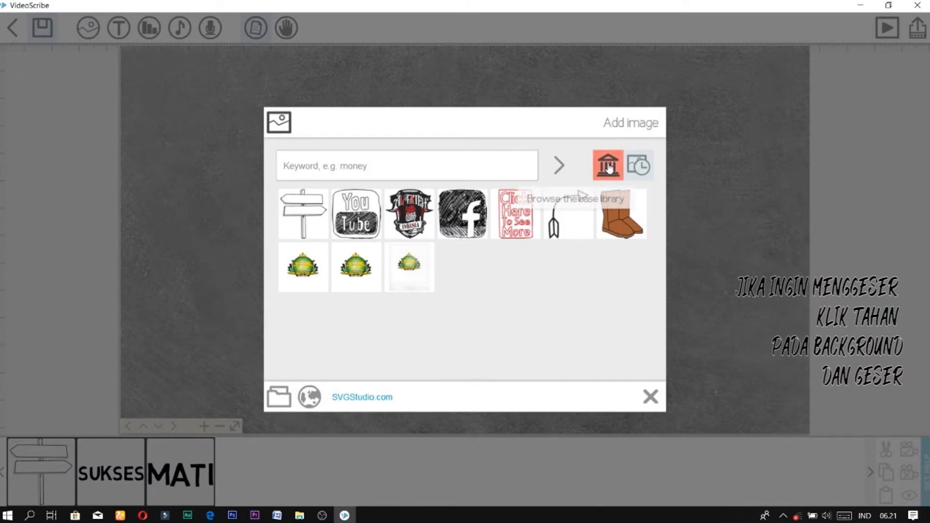
left_click(609, 167)
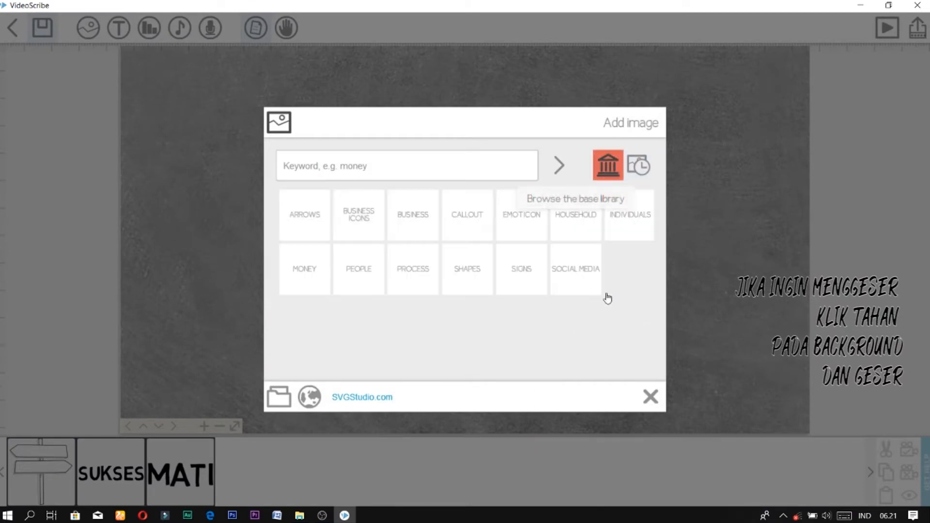
left_click(577, 279)
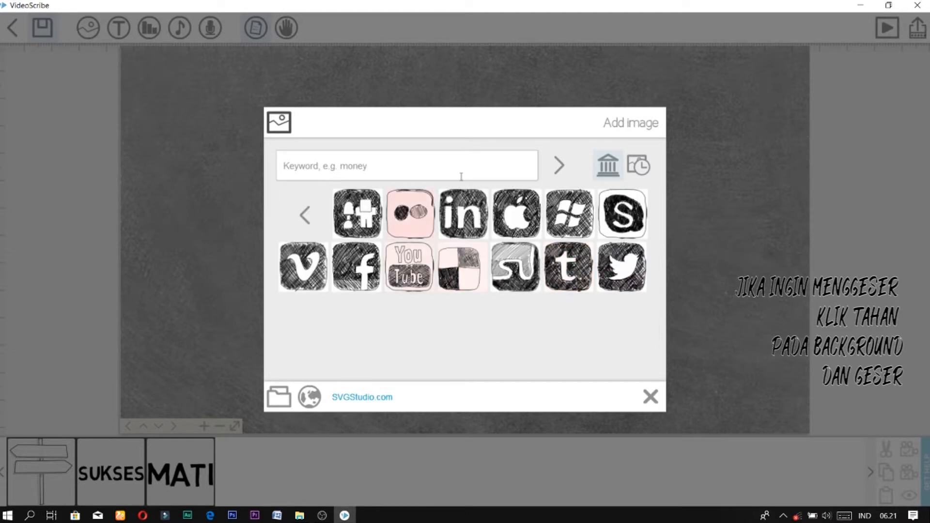
left_click(425, 250)
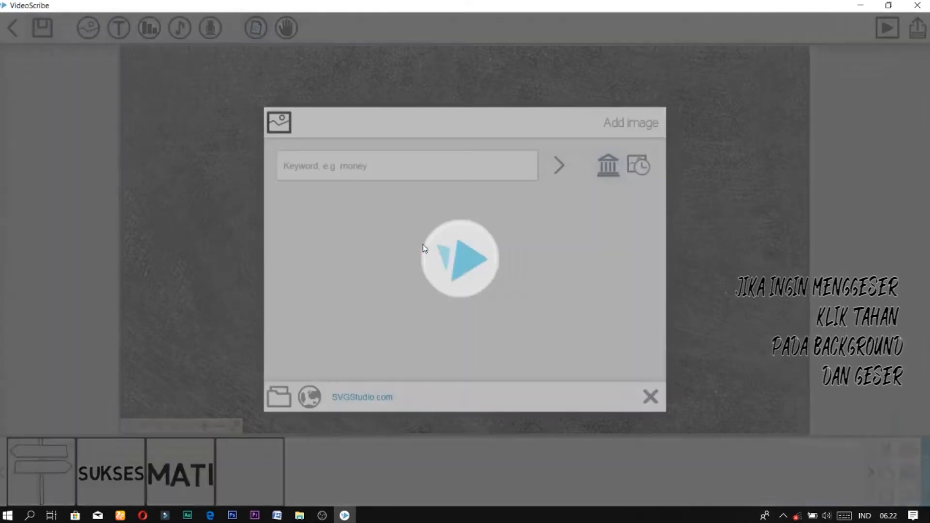
left_click_drag(587, 361, 512, 288)
left_click_drag(681, 274, 457, 283)
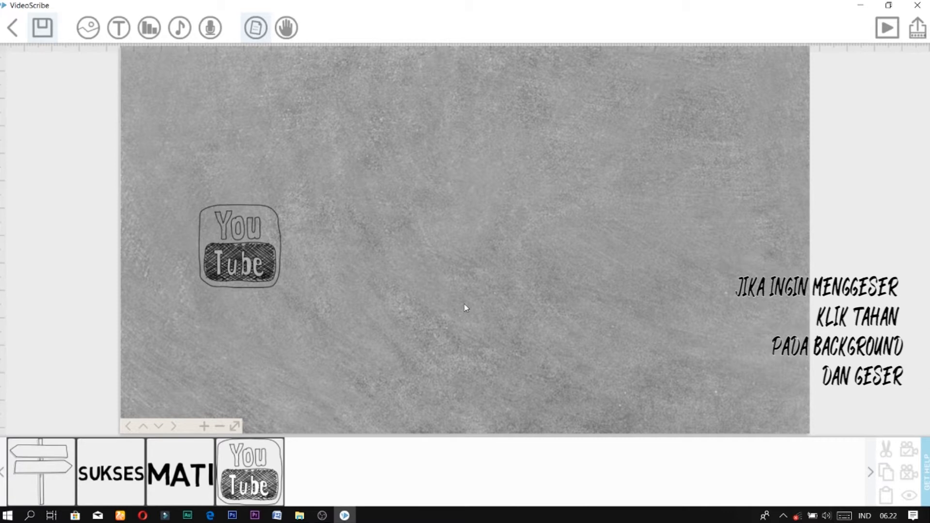
Add the text AL-FATIEH in the BASIC font and place it reduced just to the right of the YouTube logo.
left_click(118, 27)
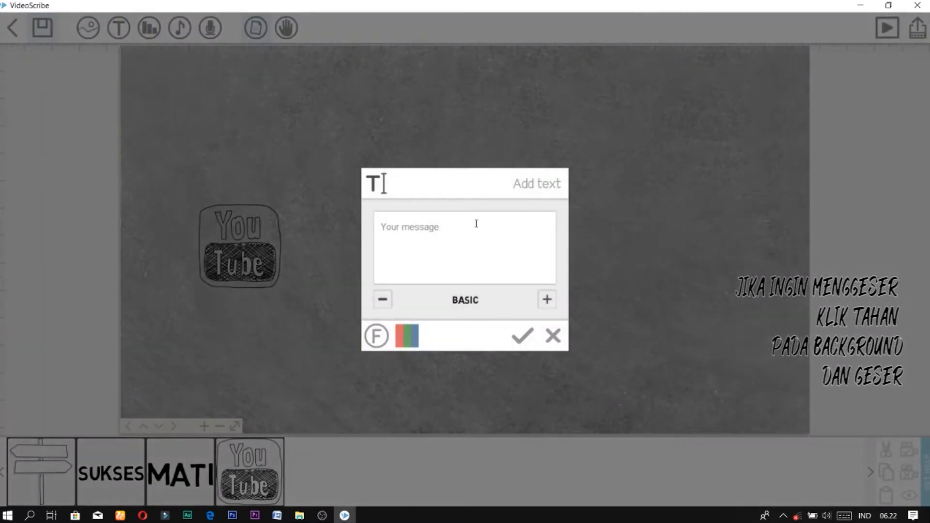
type("AL-FATIEH")
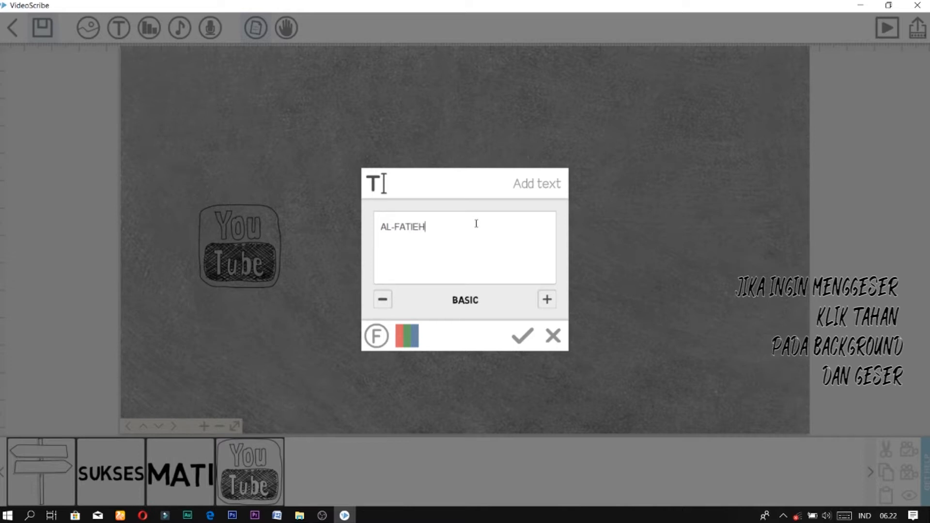
left_click(521, 333)
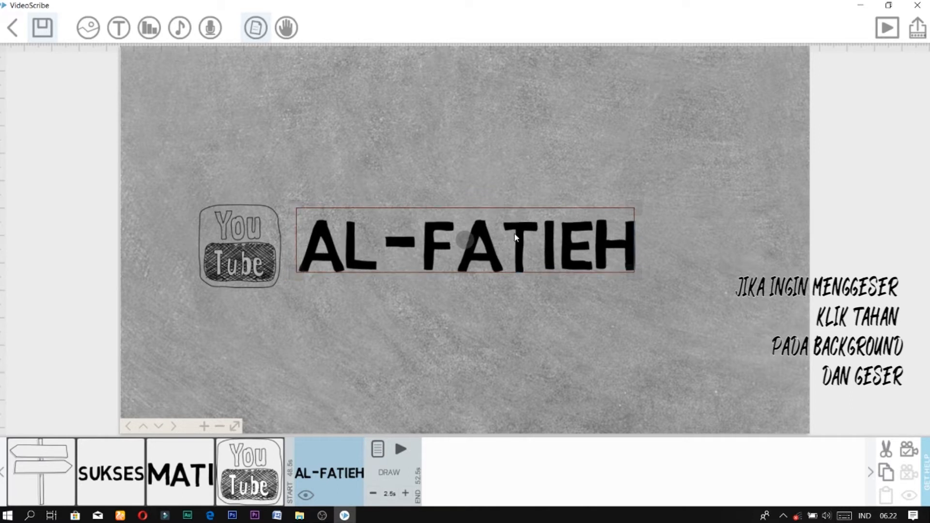
left_click(581, 365)
Add the text SUBSCRIBE in the BASIC font on an empty canvas area beyond AL-FATIEH and reduce it slightly.
left_click_drag(704, 357, 657, 346)
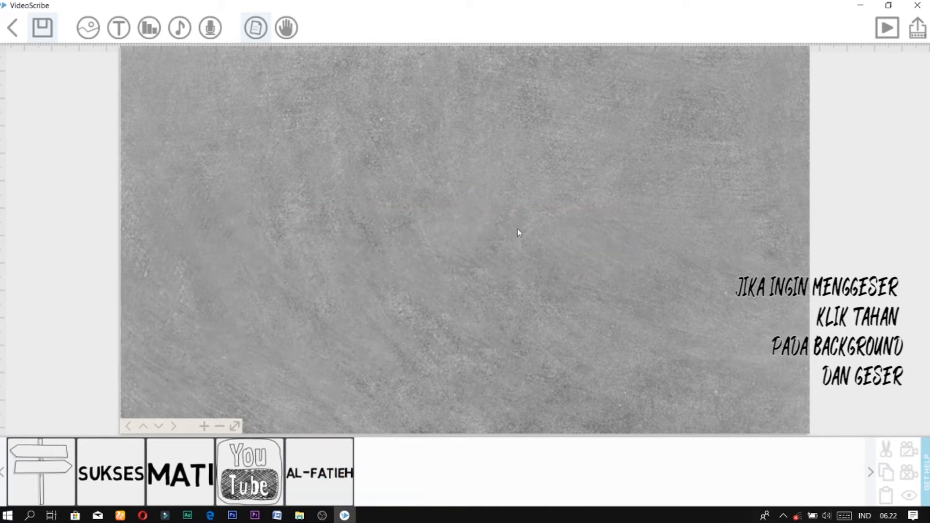
left_click(88, 27)
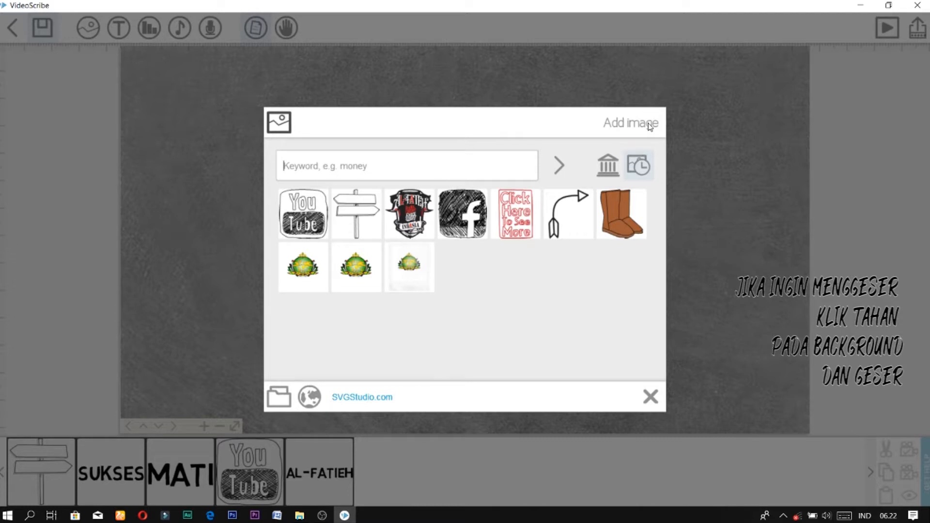
left_click(654, 396)
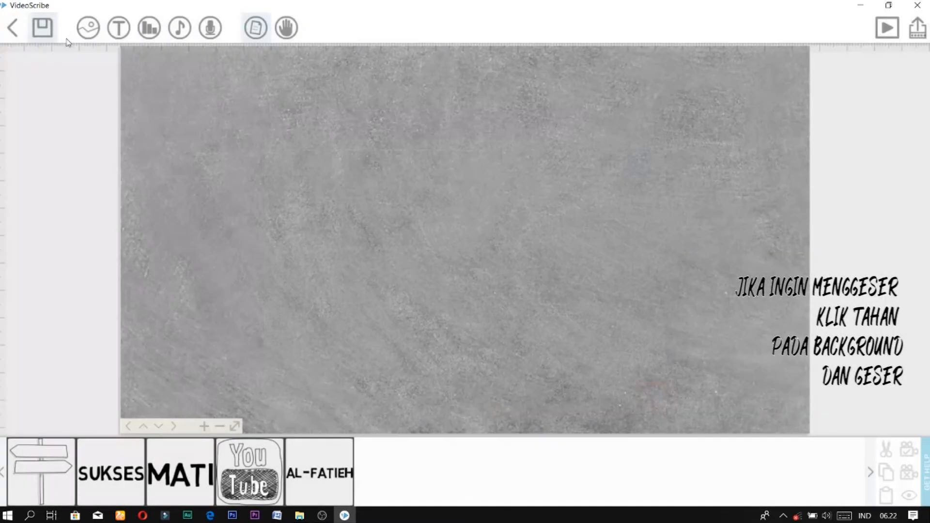
left_click(118, 27)
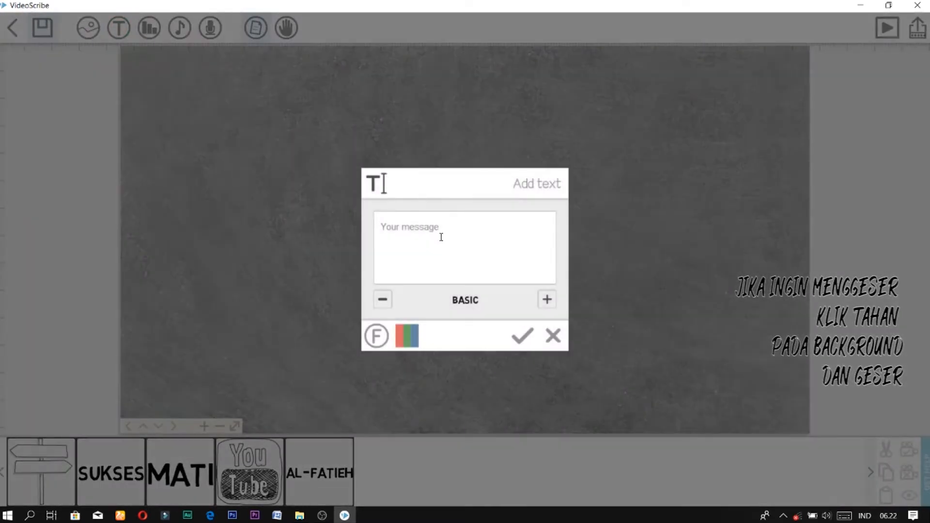
type("SUBSCRIBE")
left_click(522, 335)
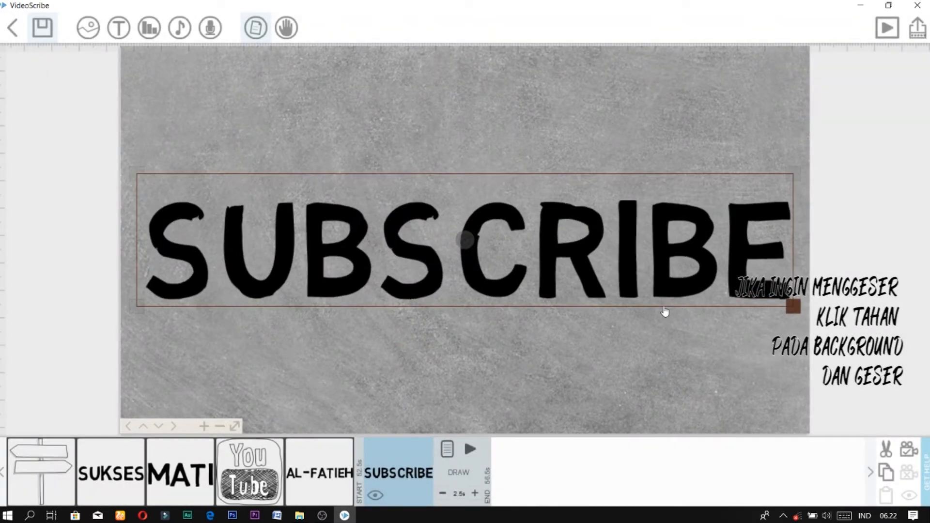
Choose and preview the drawing hand for the SUBSCRIBE text, and apply its text properties.
left_click(450, 454)
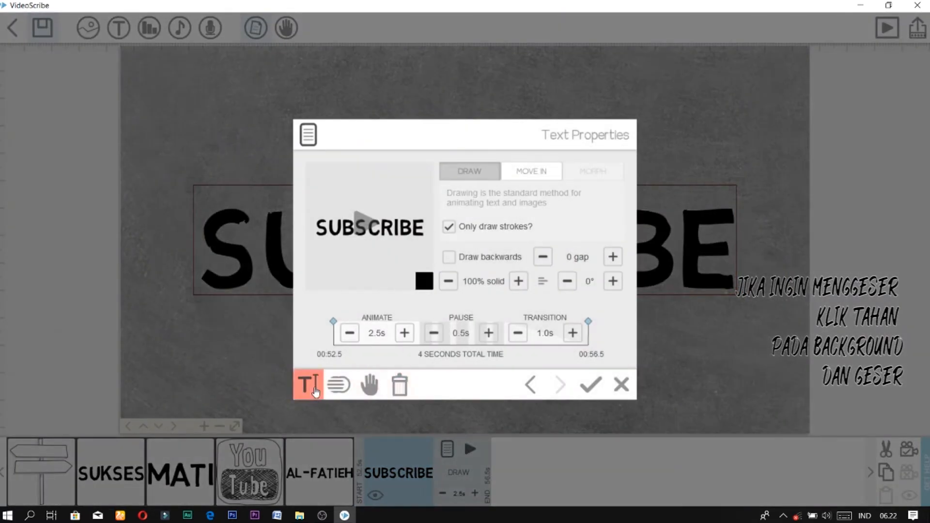
left_click(371, 388)
left_click(483, 175)
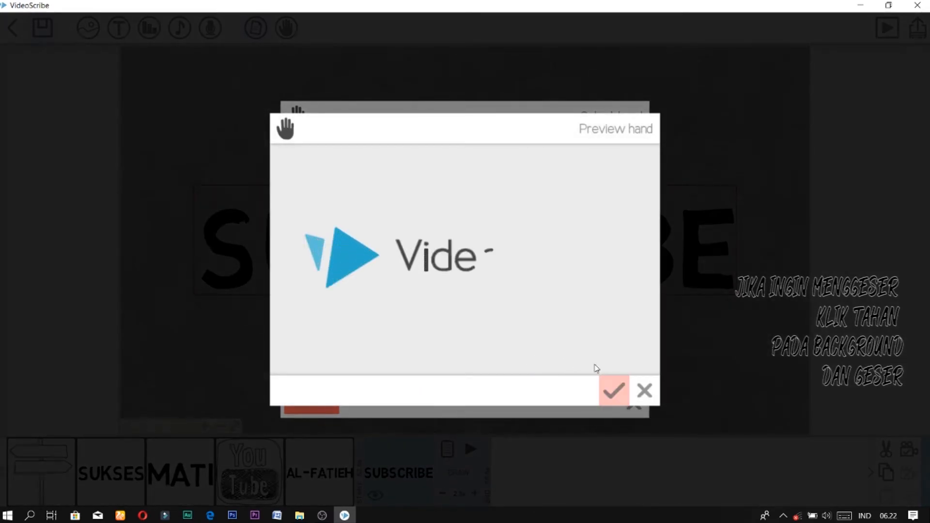
left_click(628, 390)
left_click(594, 386)
left_click(515, 360)
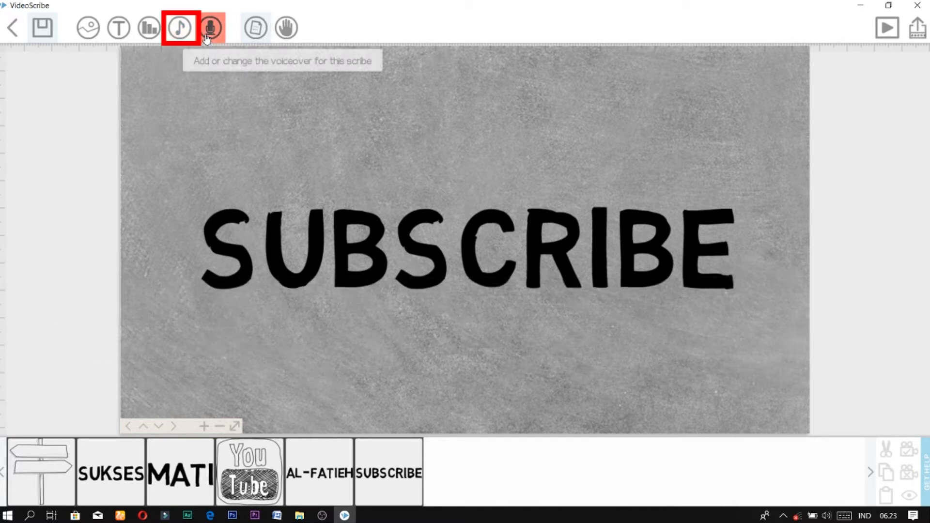
Browse for an MP3 track to import in the YOUTUBE > MUSIC folder on the MULTIMEDIA (E:) drive.
left_click(180, 27)
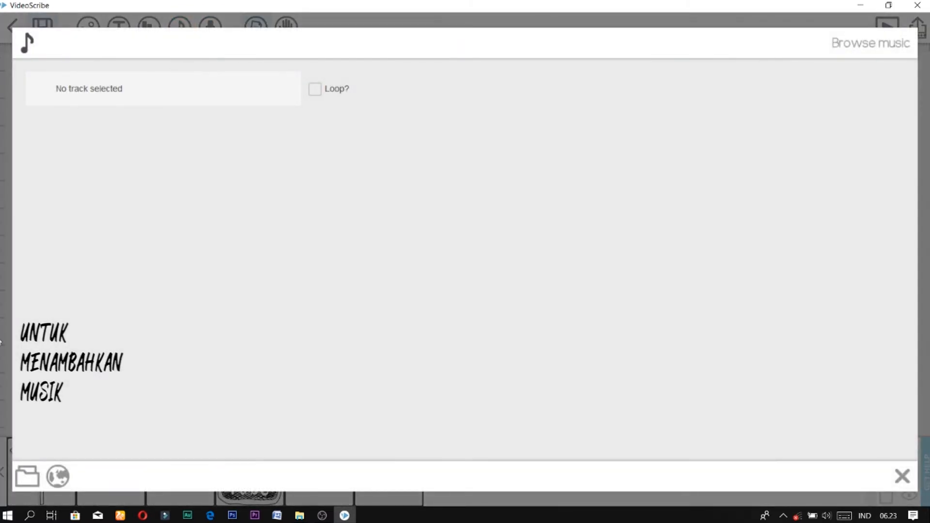
left_click(30, 476)
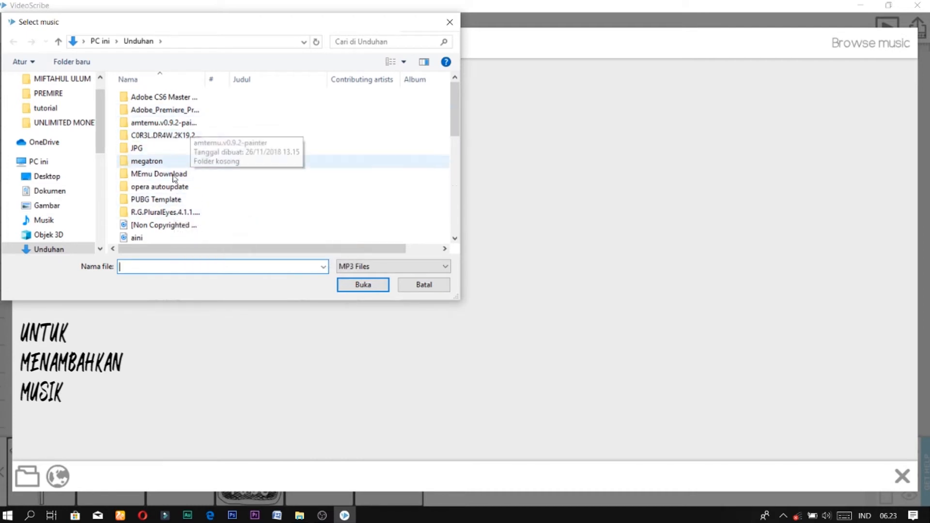
scroll(158, 236, "down", 1)
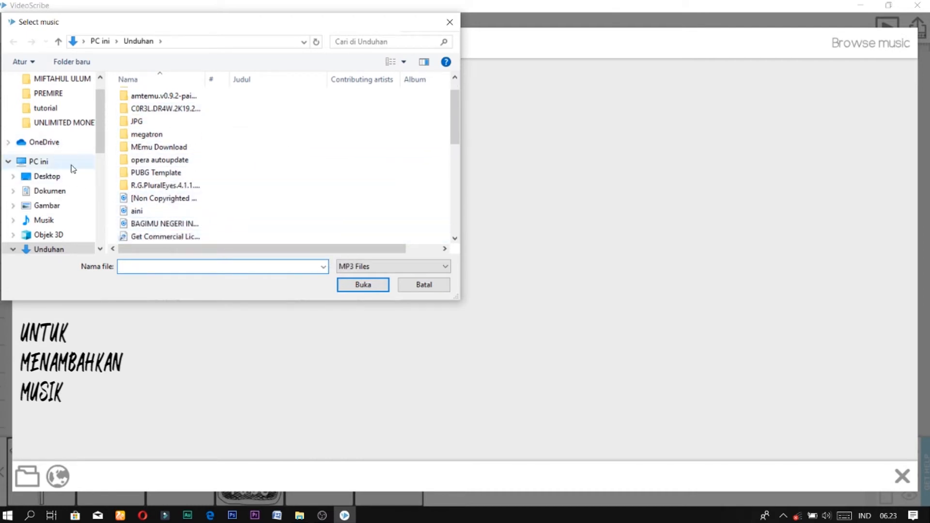
left_click(7, 161)
left_click(8, 161)
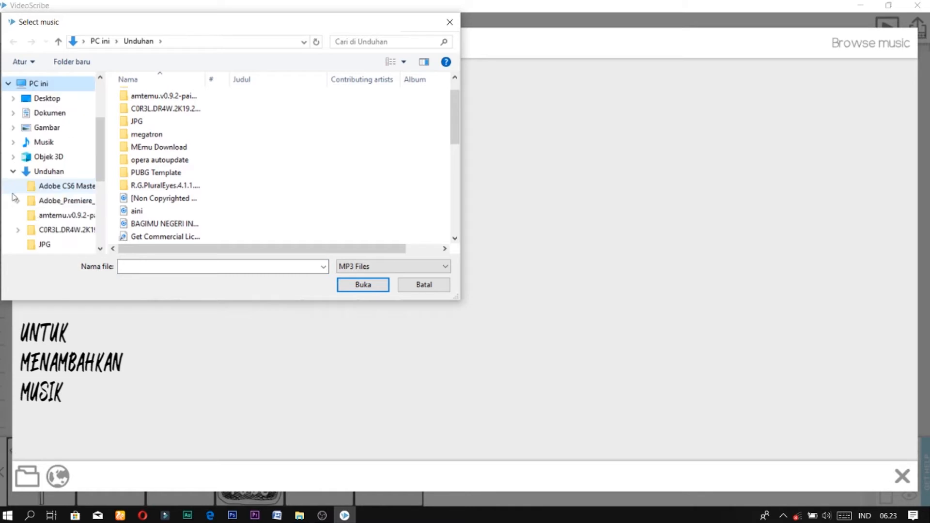
scroll(103, 193, "down", 3)
scroll(111, 215, "down", 4)
left_click(63, 195)
scroll(312, 170, "down", 5)
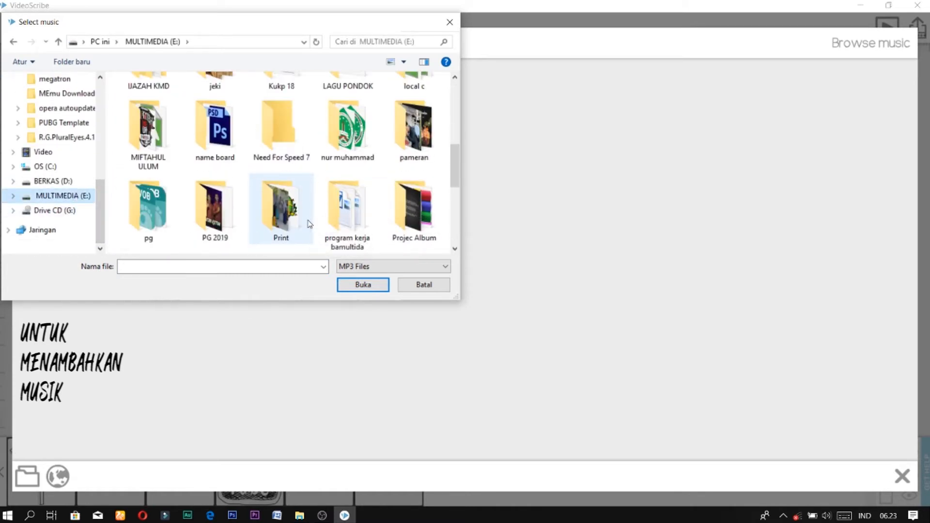
scroll(339, 227, "down", 1)
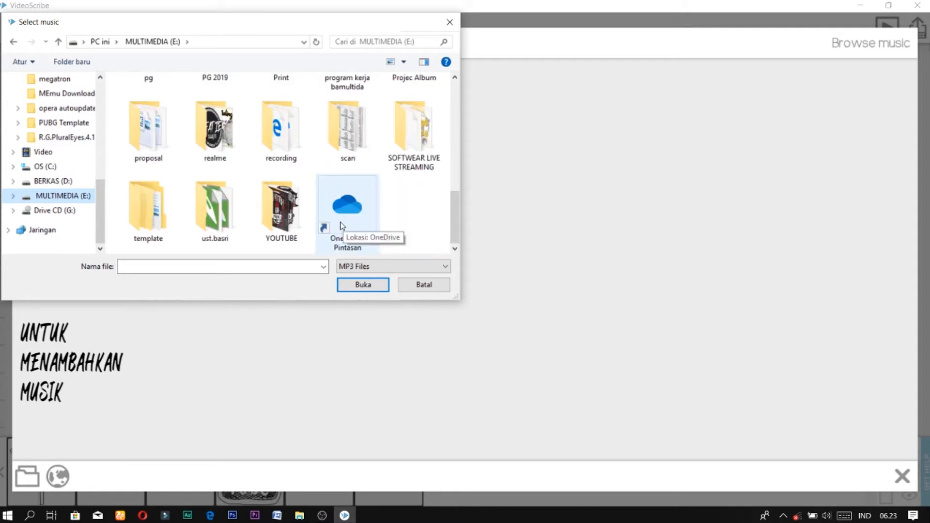
double_click(295, 216)
double_click(187, 112)
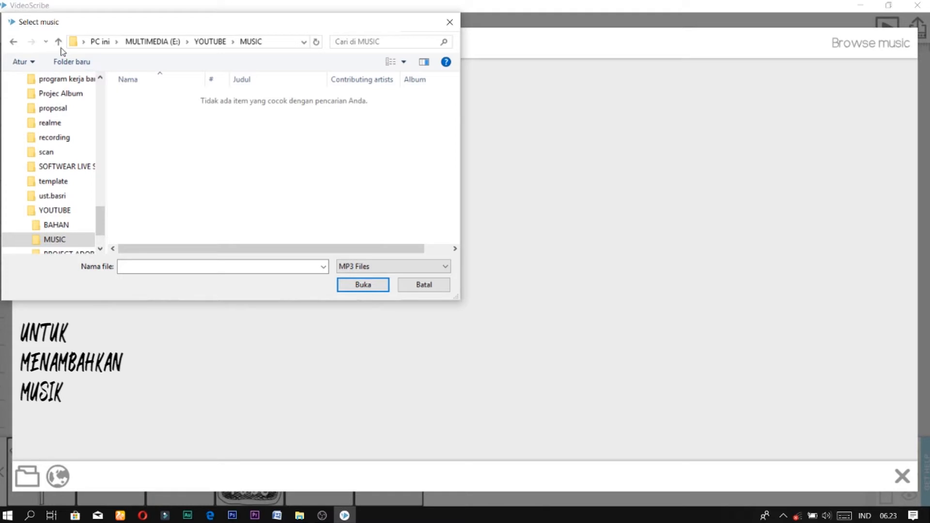
Look through the other folders on MULTIMEDIA (E:) for a track and leave the music import without choosing one.
left_click(15, 43)
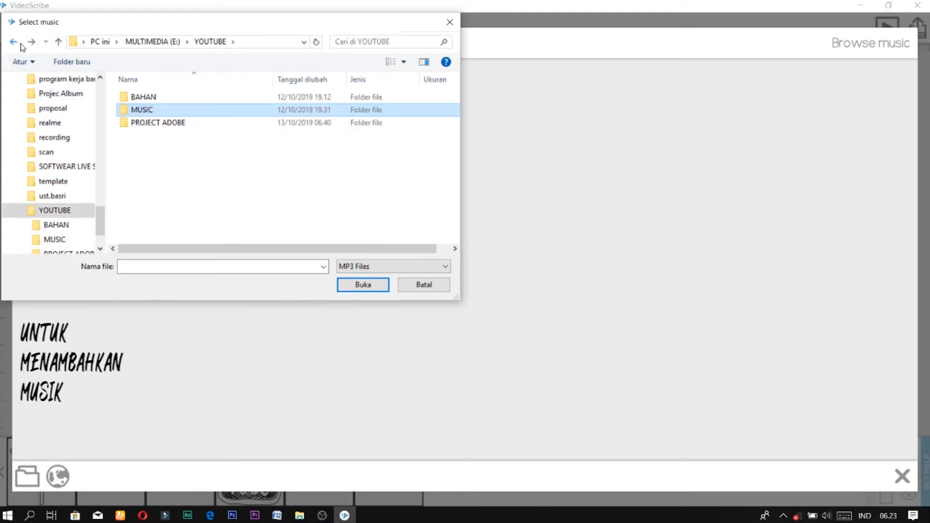
left_click(179, 96)
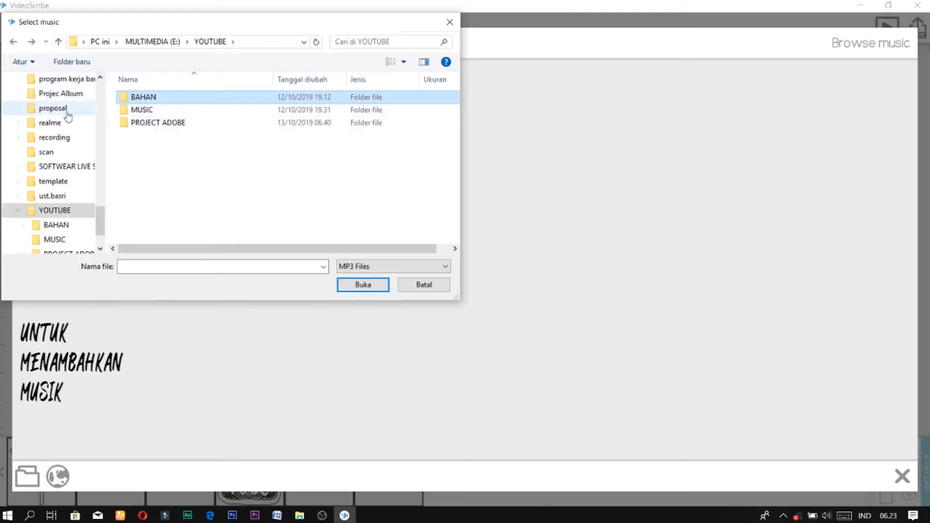
left_click(14, 43)
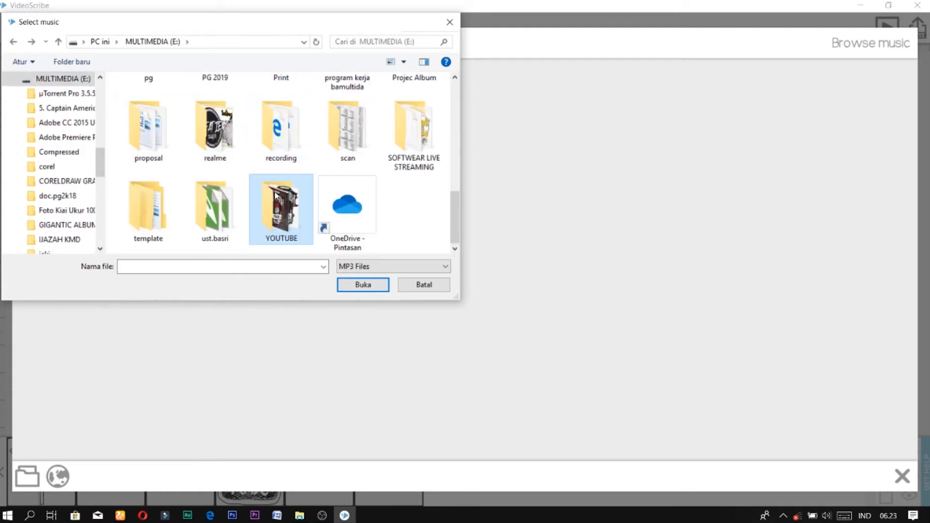
scroll(271, 194, "up", 4)
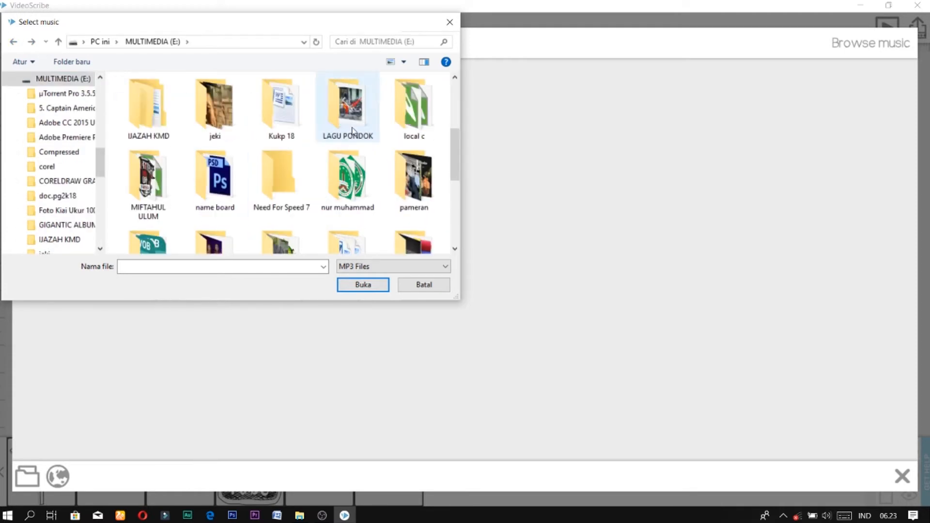
scroll(278, 187, "up", 3)
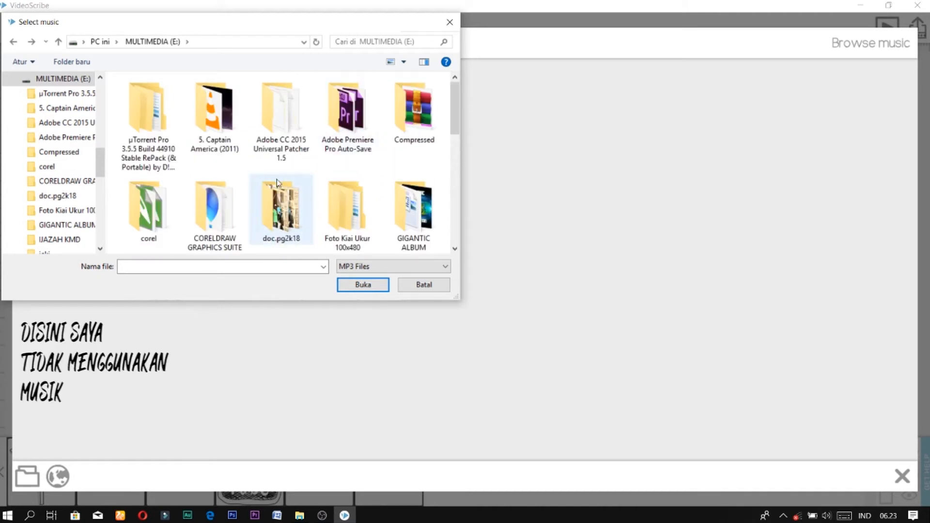
scroll(343, 210, "down", 7)
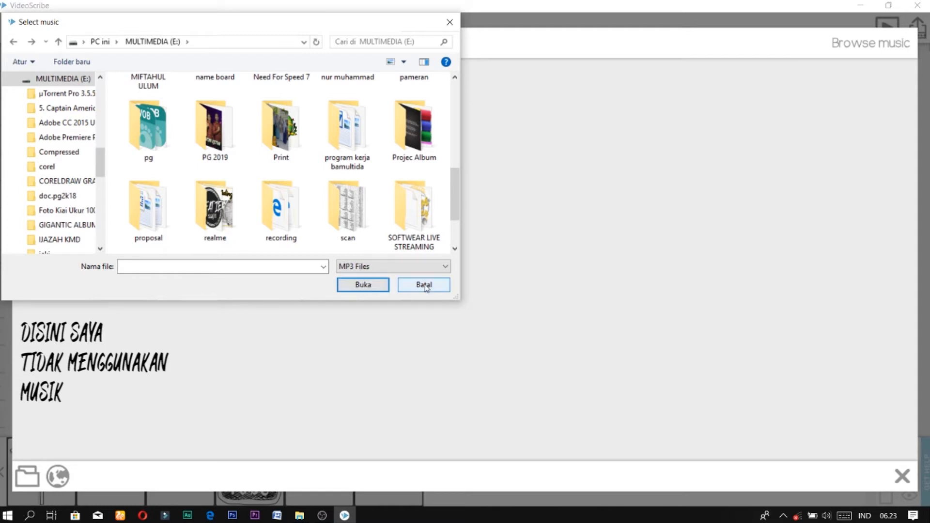
left_click(451, 21)
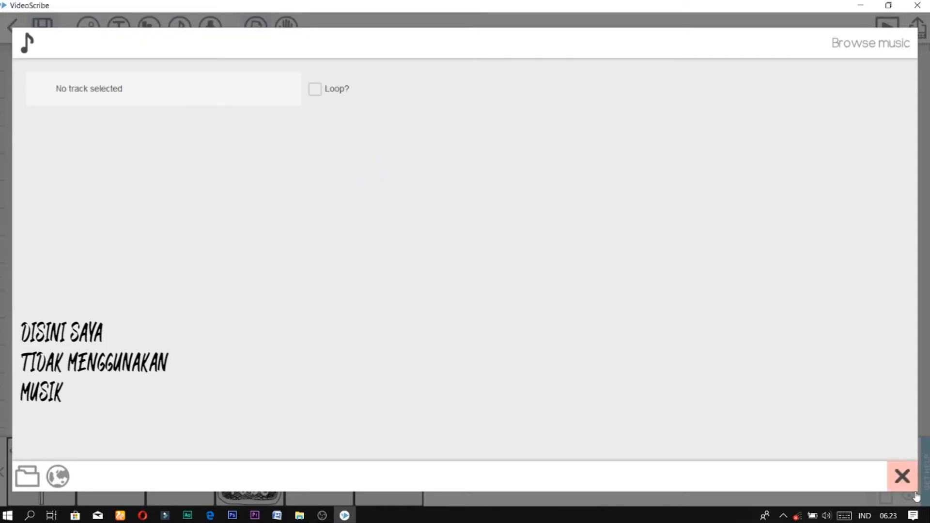
left_click(903, 480)
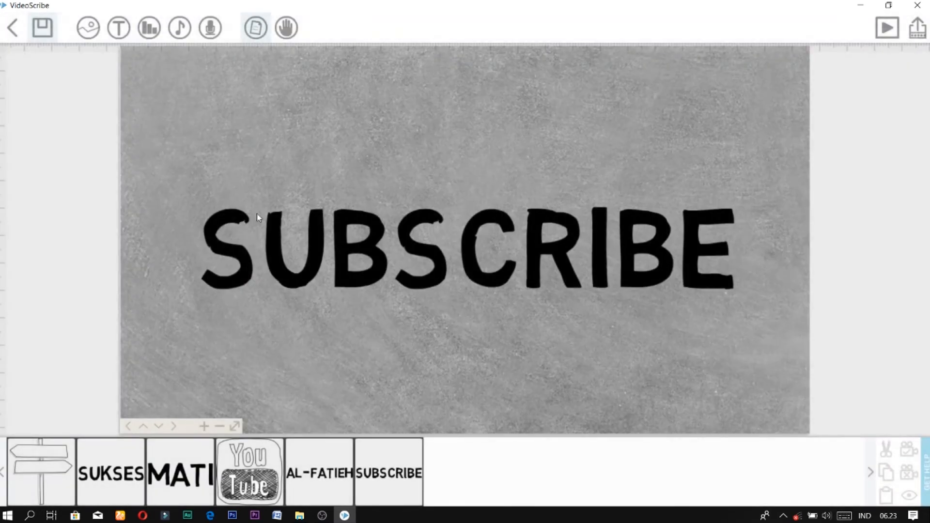
Set the YouTube logo's drawing time to 10 seconds in the timeline.
left_click(244, 491)
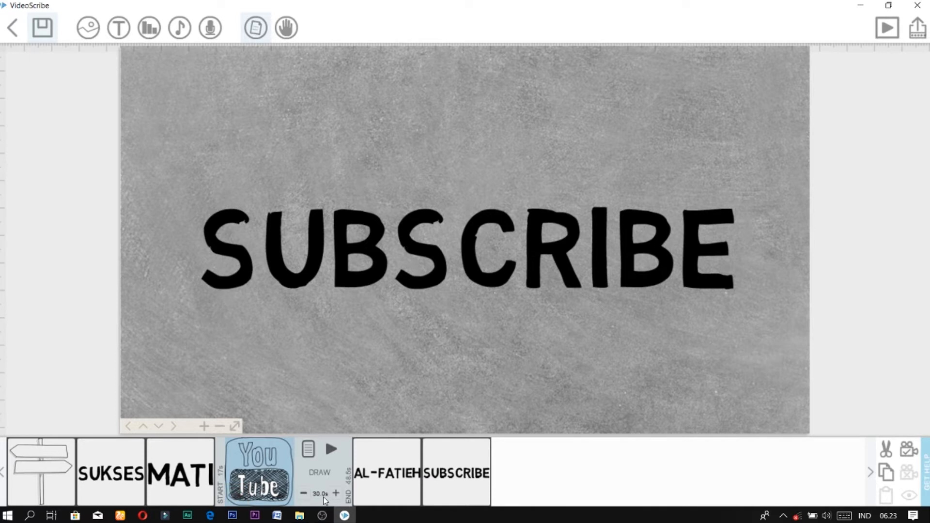
left_click(319, 494)
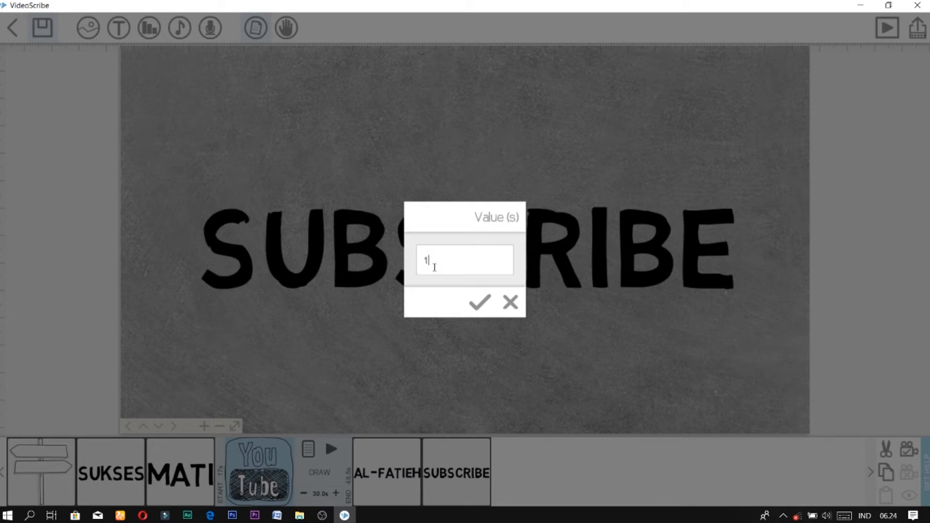
left_click(482, 296)
Check the drawing times of the AL-FATIEH, SUBSCRIBE, MATI and signpost elements in the timeline.
left_click(385, 488)
left_click(456, 483)
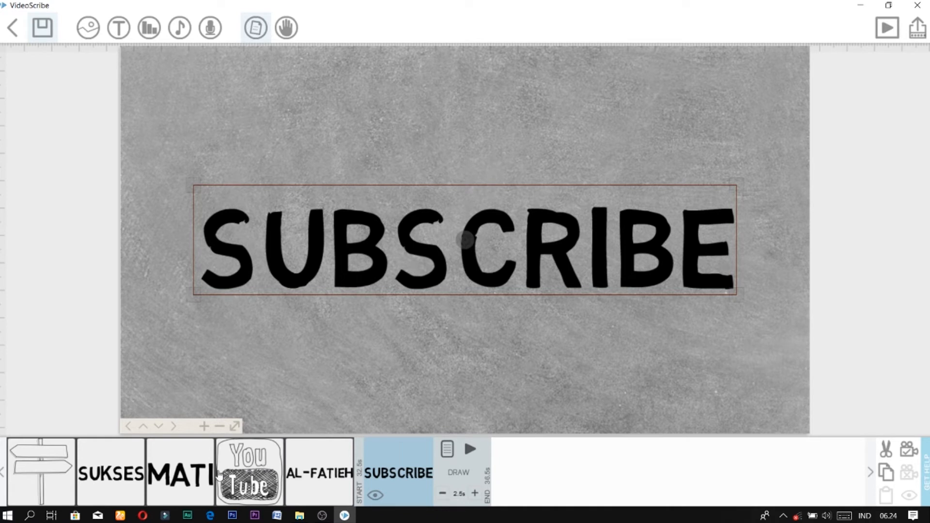
left_click(191, 477)
left_click(49, 487)
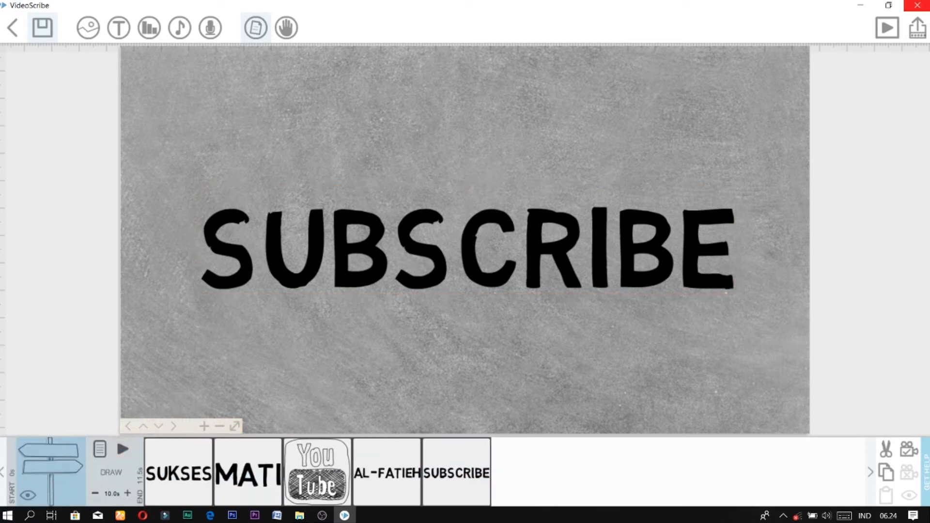
Preview the whole scribe and replay it with Zoom at end turned off.
left_click(889, 28)
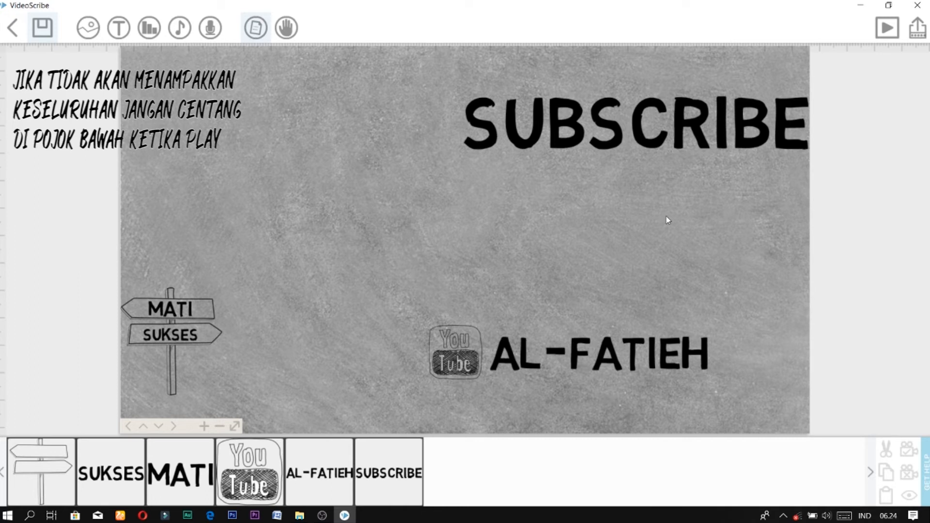
left_click(888, 38)
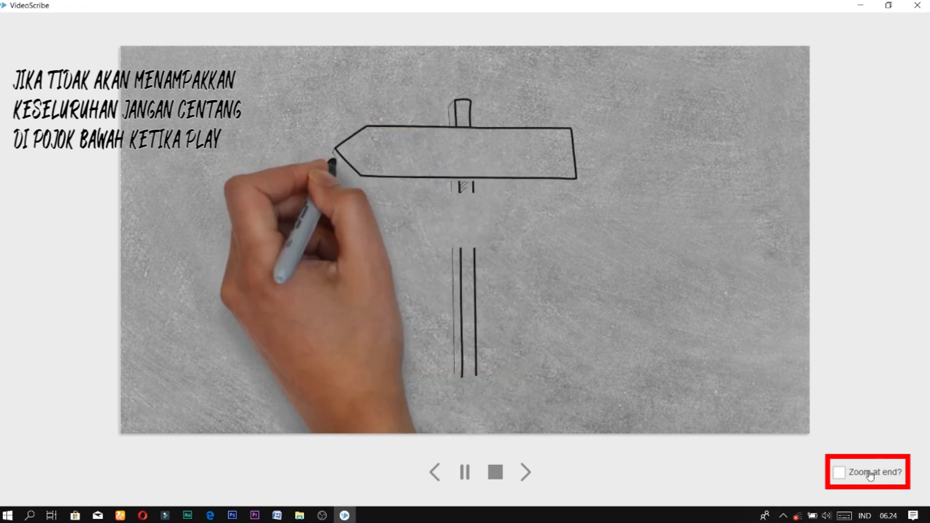
left_click(838, 474)
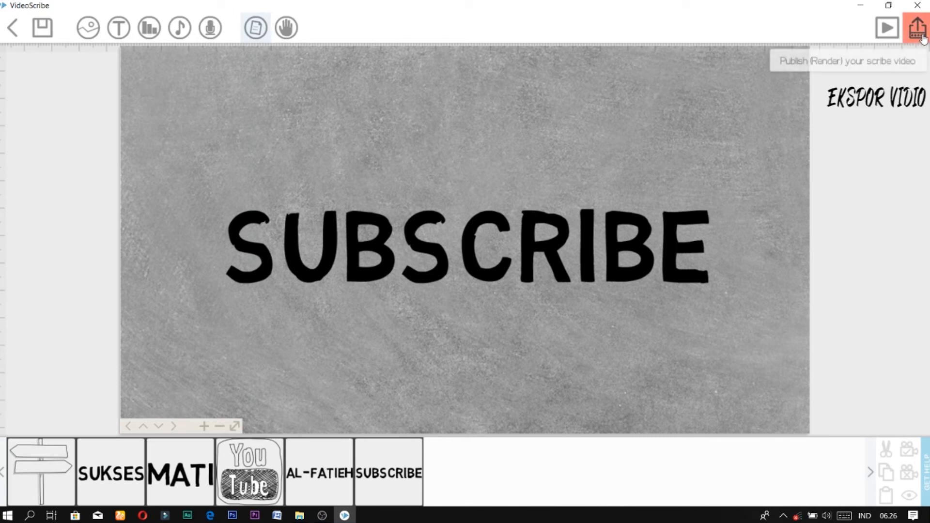
Publish the scribe as a Windows WMV video file named COBA - COBA, saved in the YOUTUBE folder on MULTIMEDIA (E:).
left_click(922, 39)
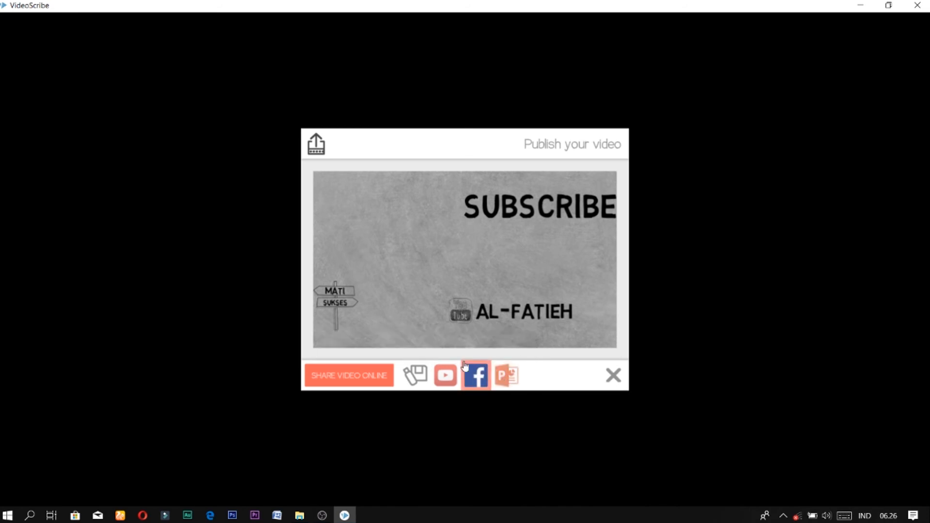
left_click(425, 371)
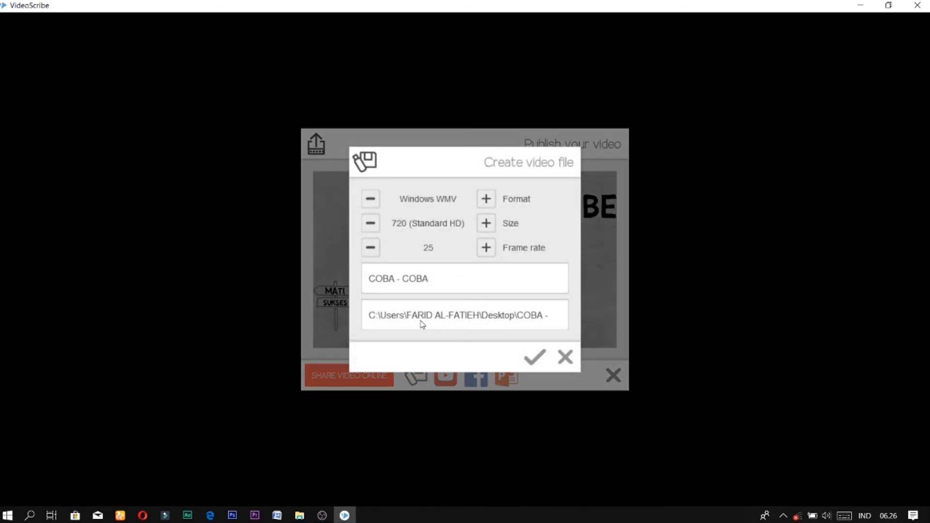
left_click(524, 317)
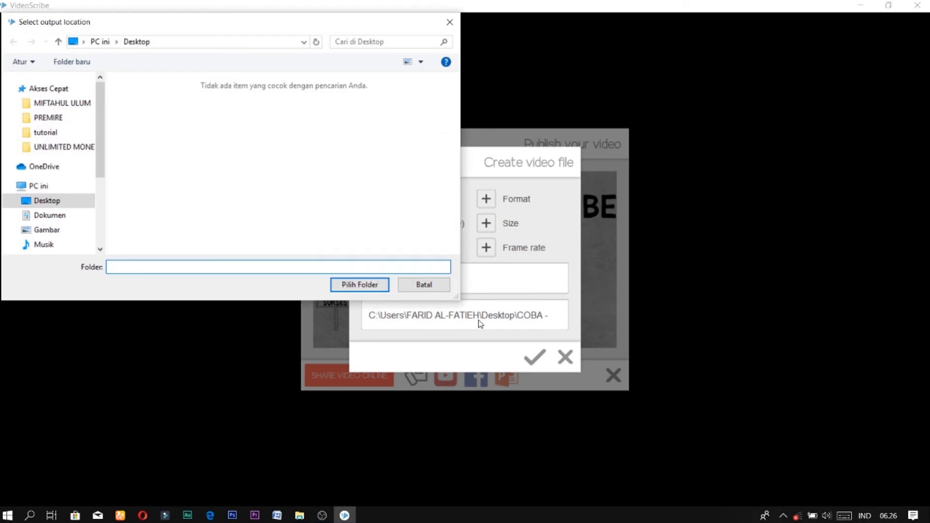
left_click_drag(103, 119, 111, 186)
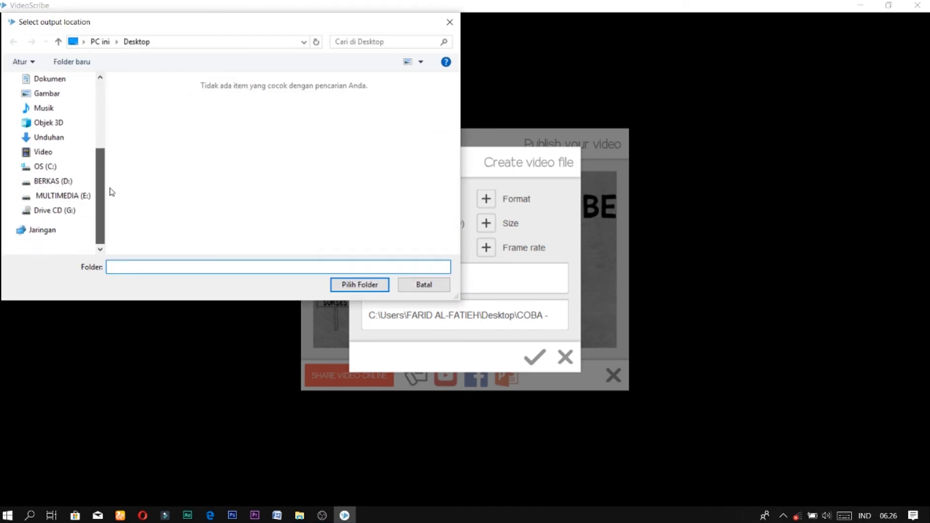
left_click(51, 196)
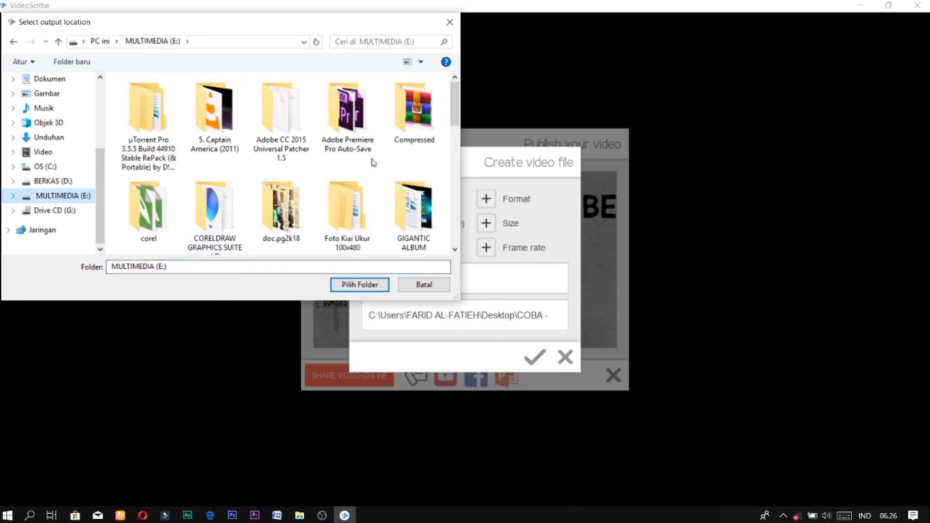
left_click_drag(457, 110, 453, 222)
left_click(306, 225)
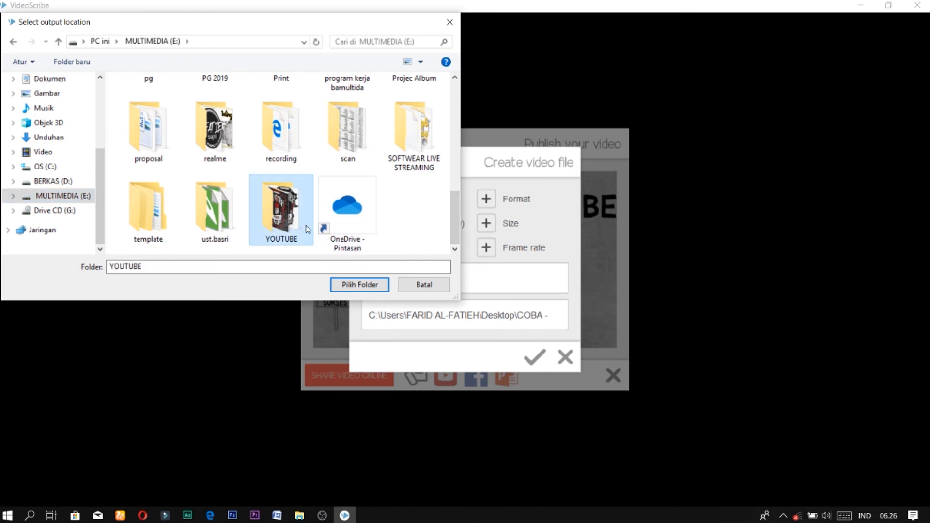
left_click(359, 286)
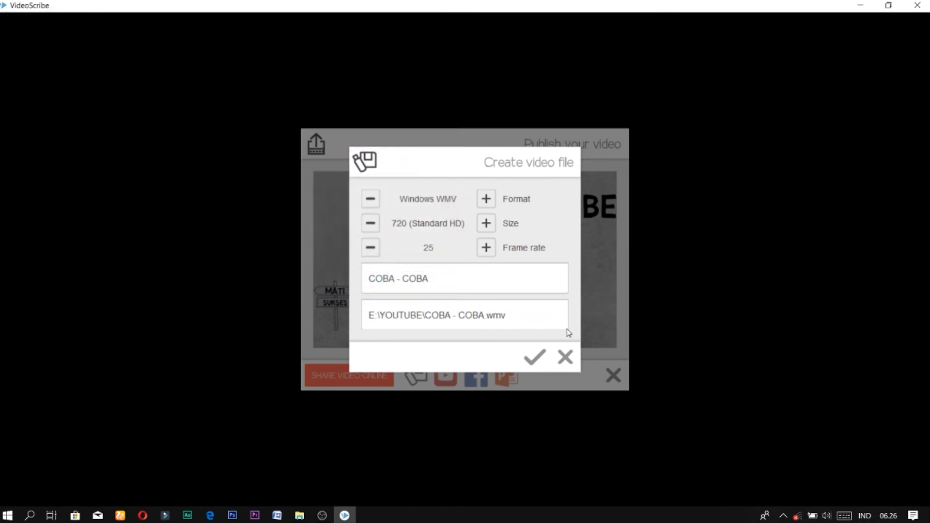
left_click(538, 361)
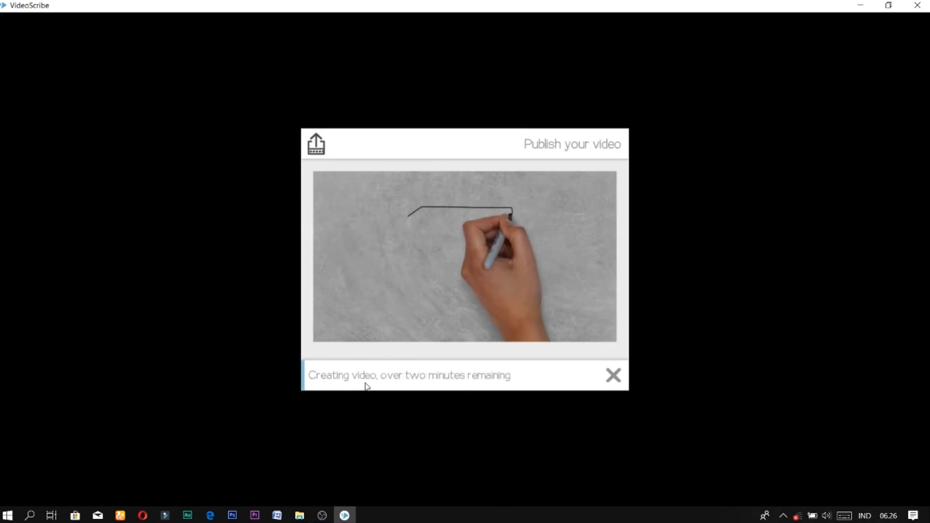